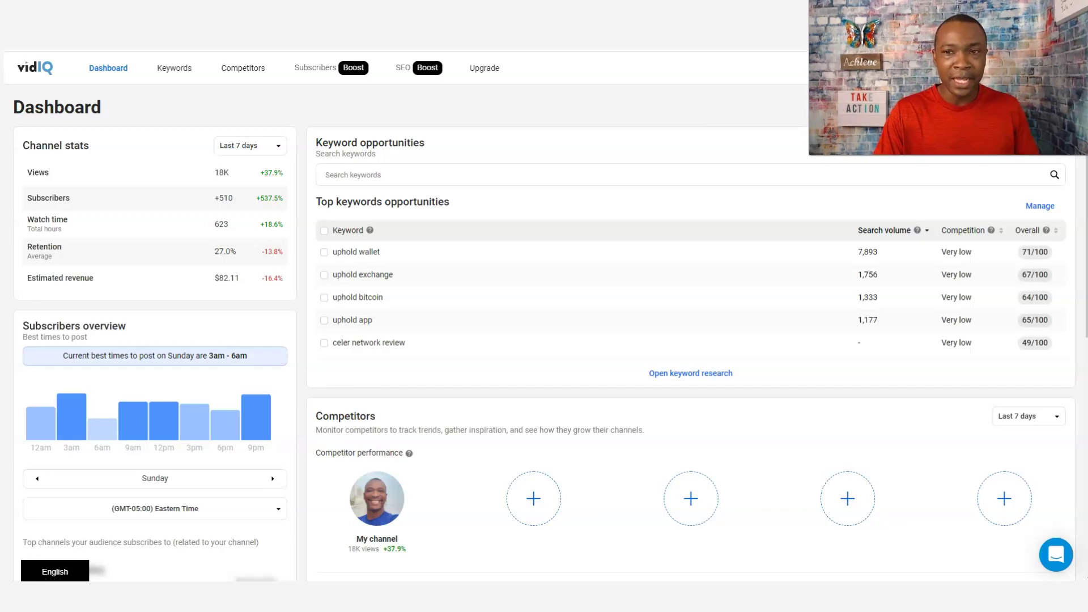
- Search keyword opportunities for "make money" and examine the search volume and competition of the related keywords
left_click(416, 177)
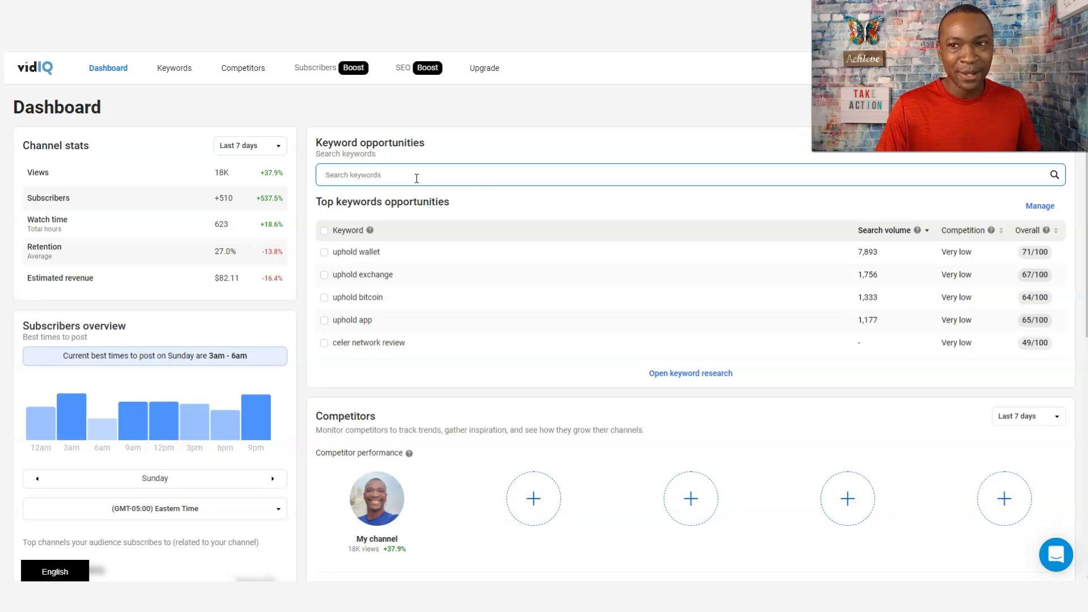
left_click(416, 178)
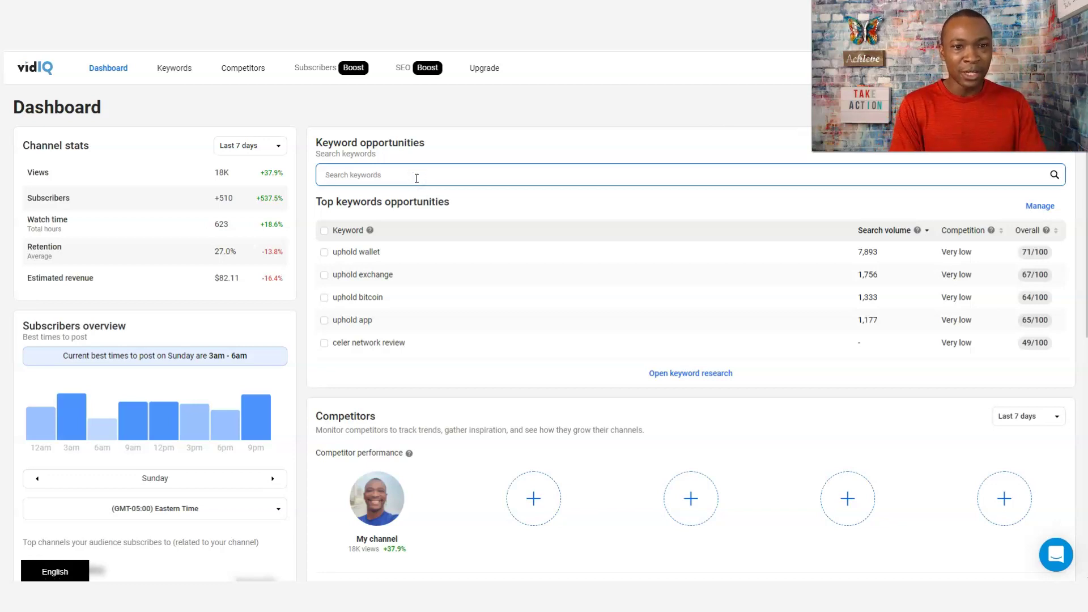
type("make money")
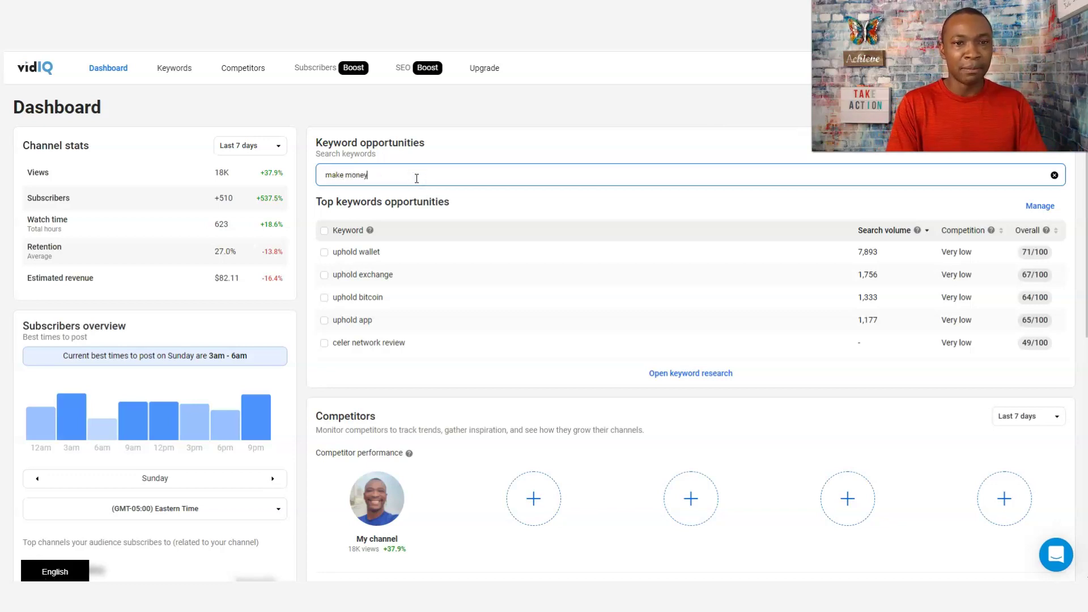
key("Return")
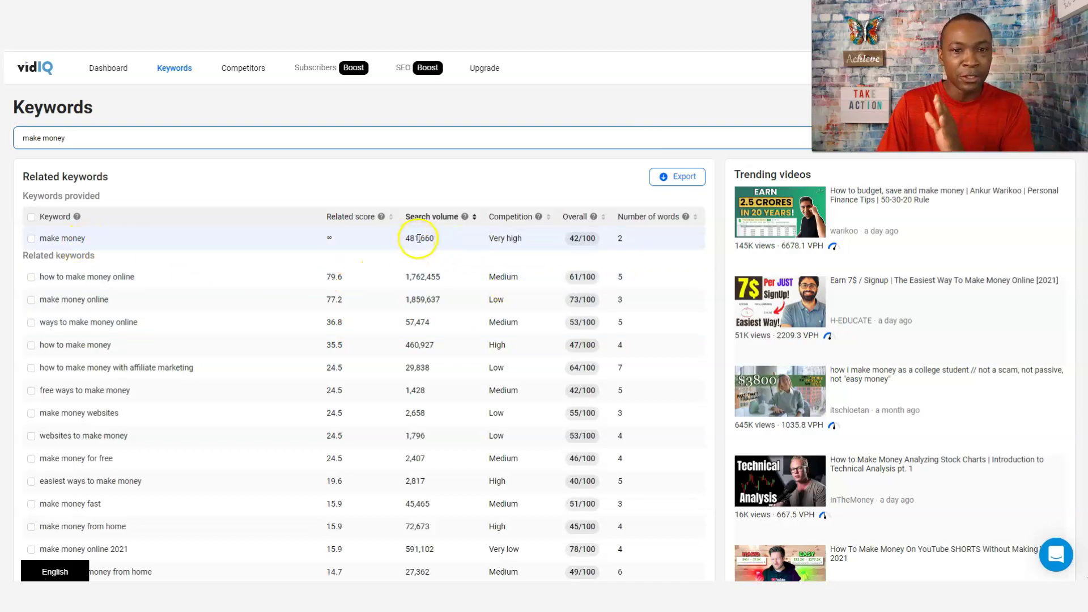
mouse_move(466, 219)
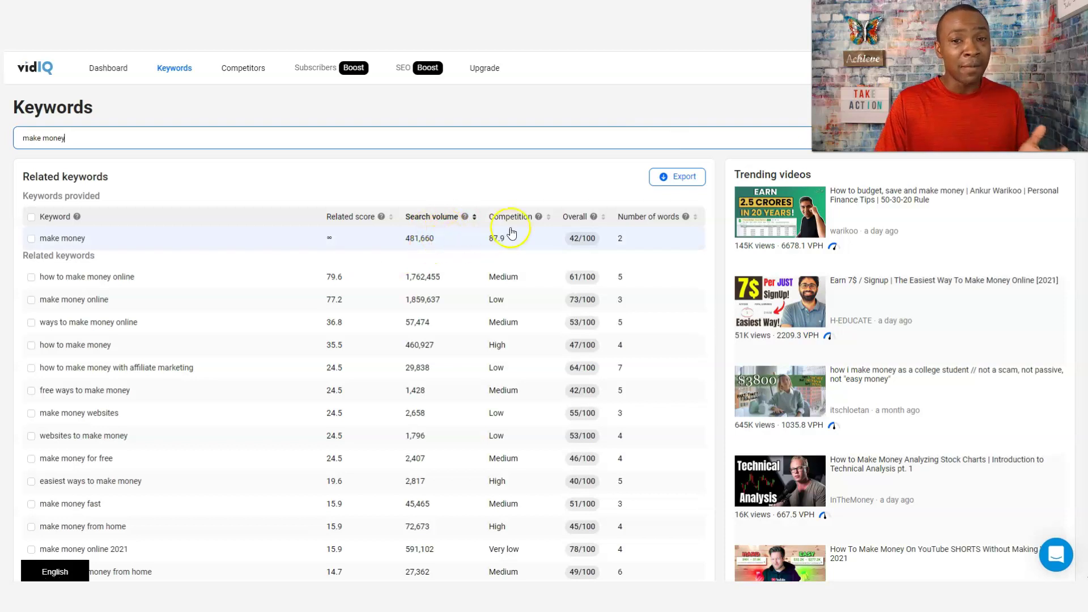
mouse_move(539, 218)
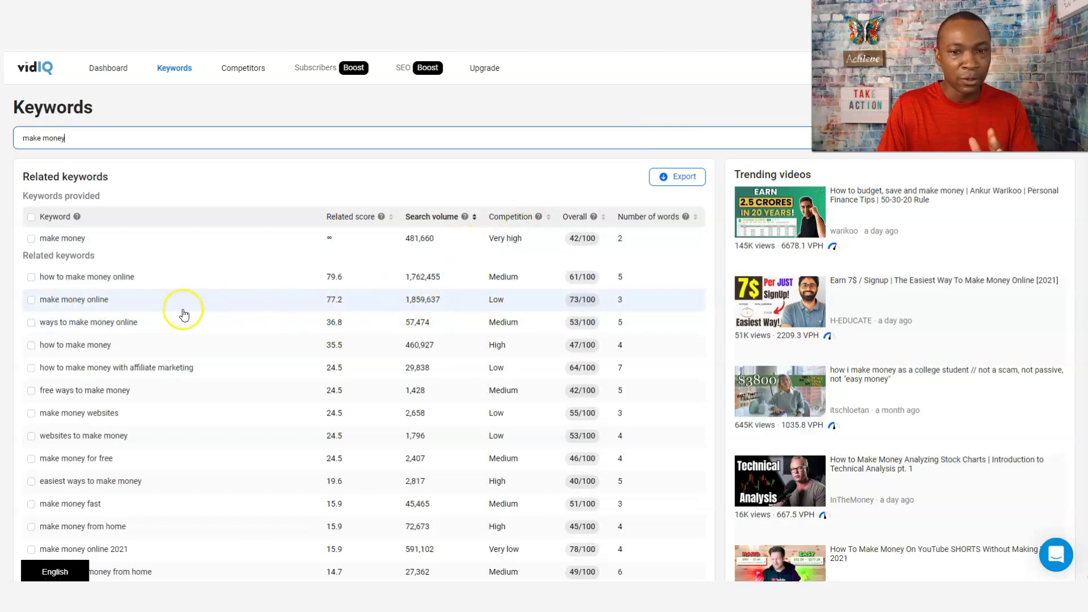
mouse_move(535, 307)
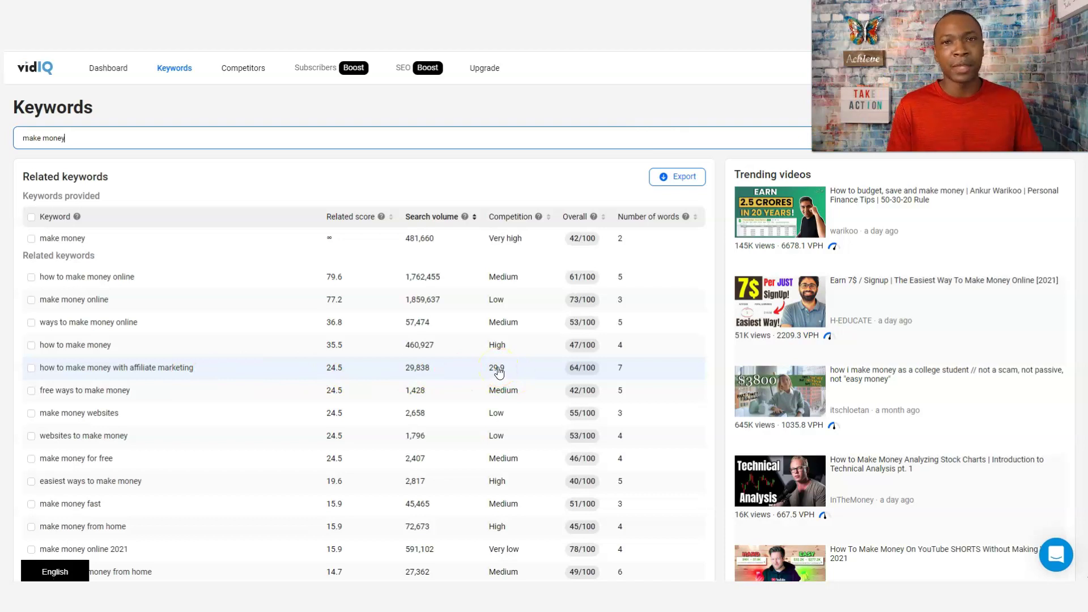
- Search the keyword data for "uphold" and check that keyword's competition score
triple_click(80, 138)
type("uphold")
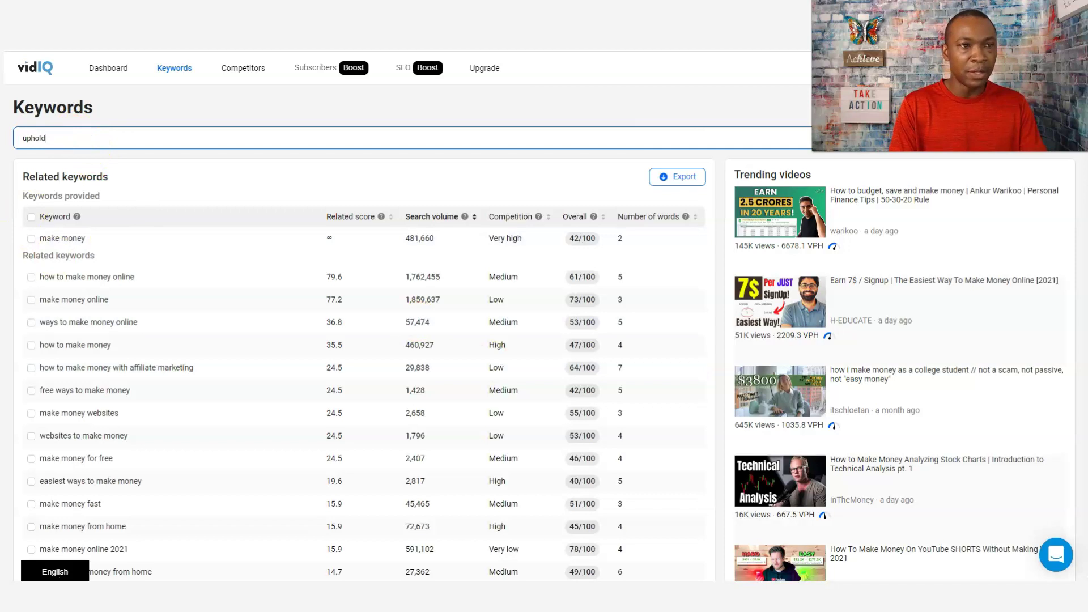
key("Return")
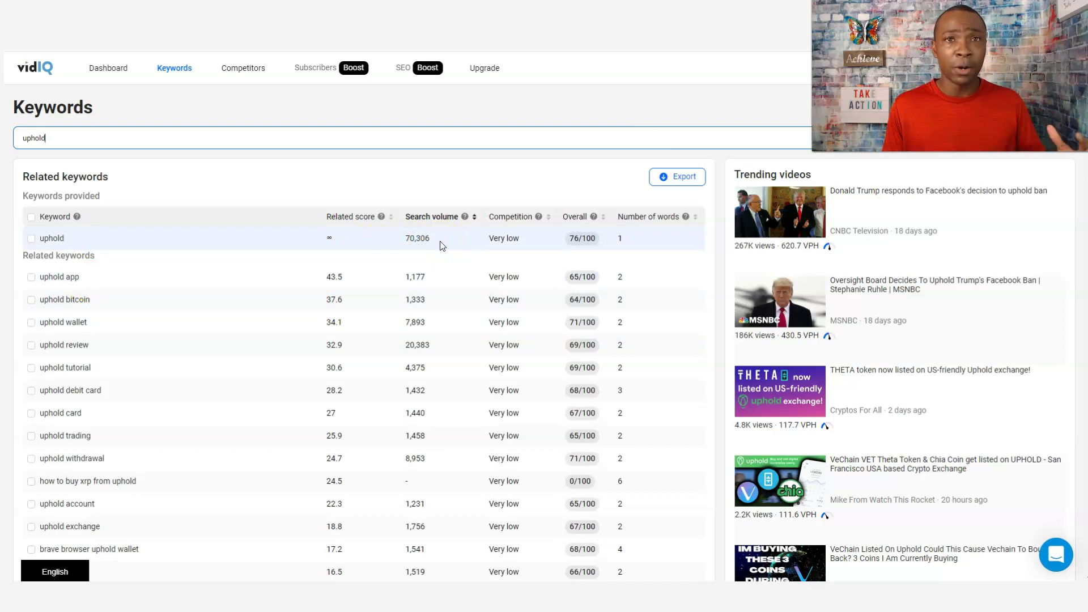
mouse_move(505, 235)
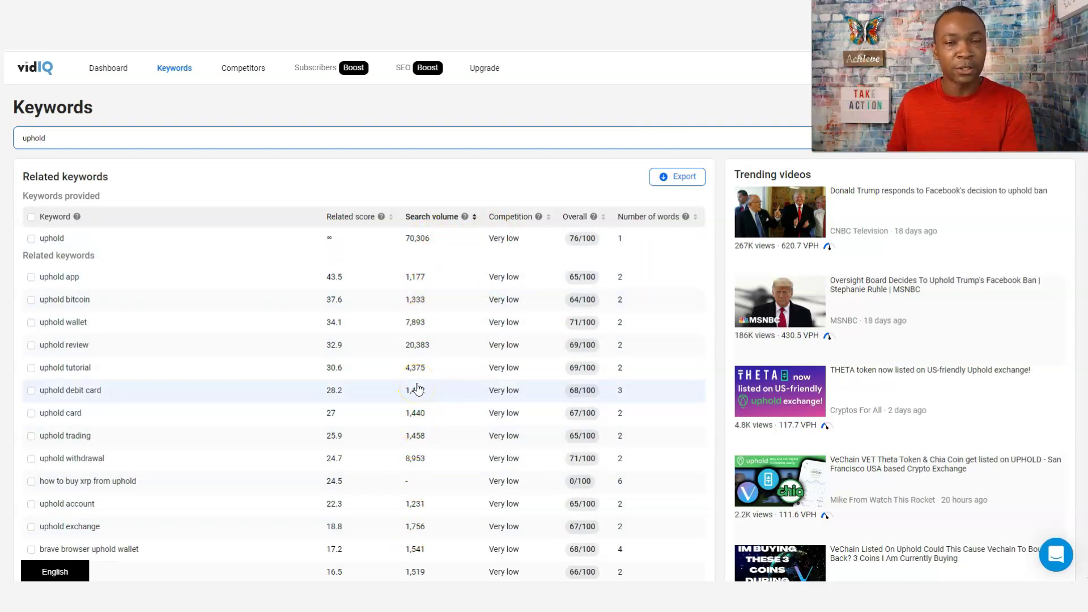
- Replace the keyword query with "pixteller" and look up its related keywords
double_click(90, 138)
type("pix")
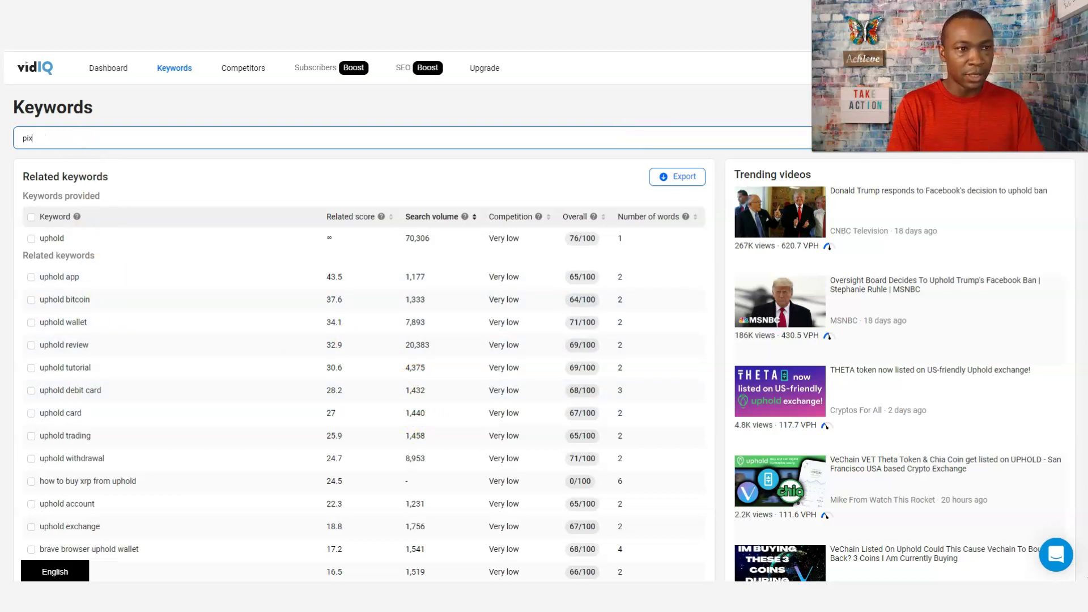
type("terle")
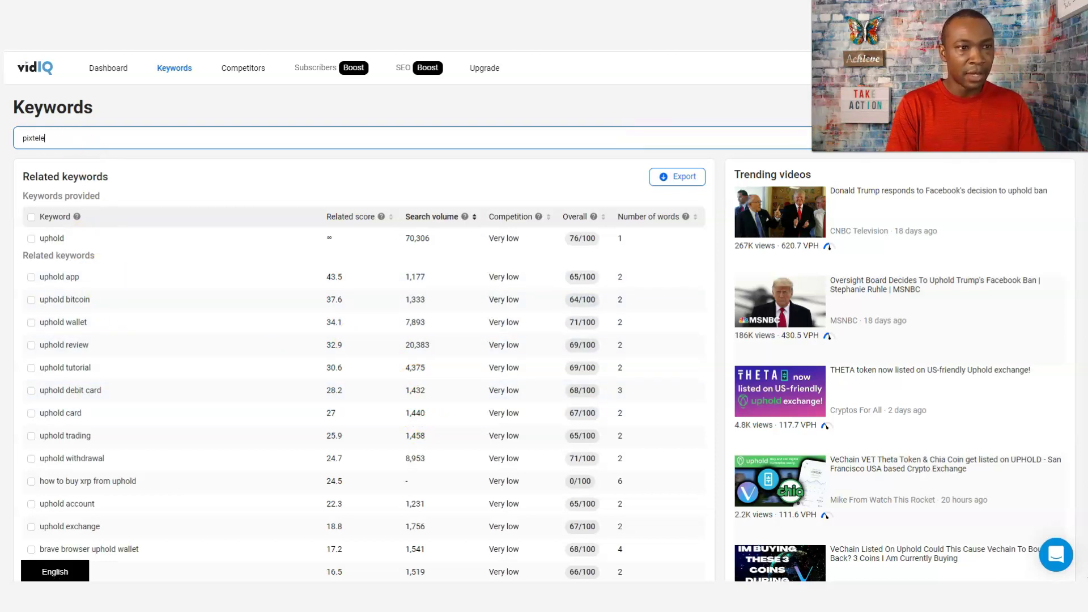
type("ller")
key("Return")
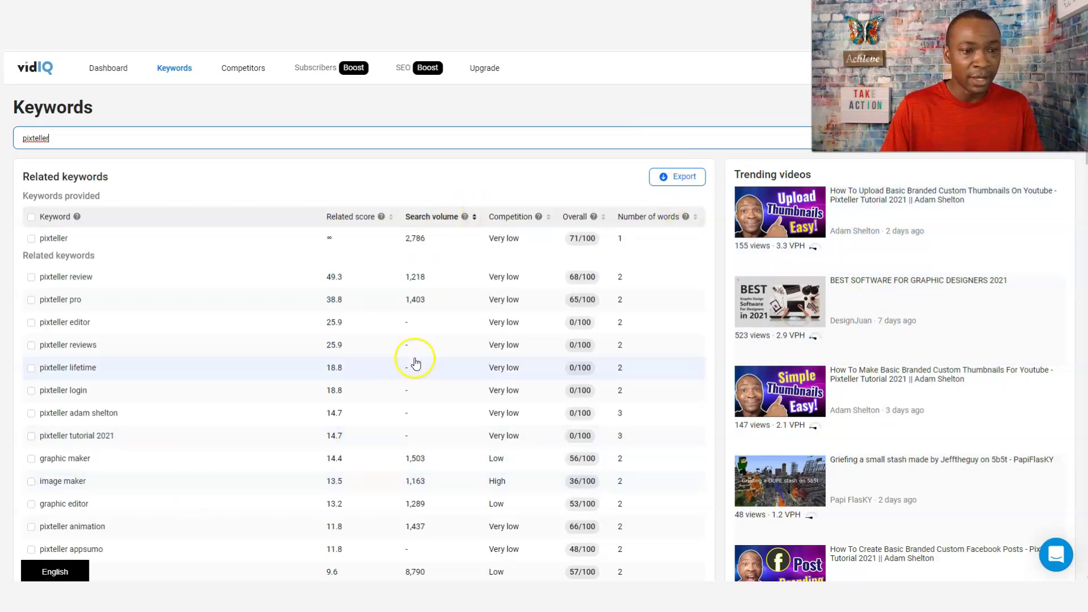
- Search the keyword data for "facebook enagement"
double_click(82, 140)
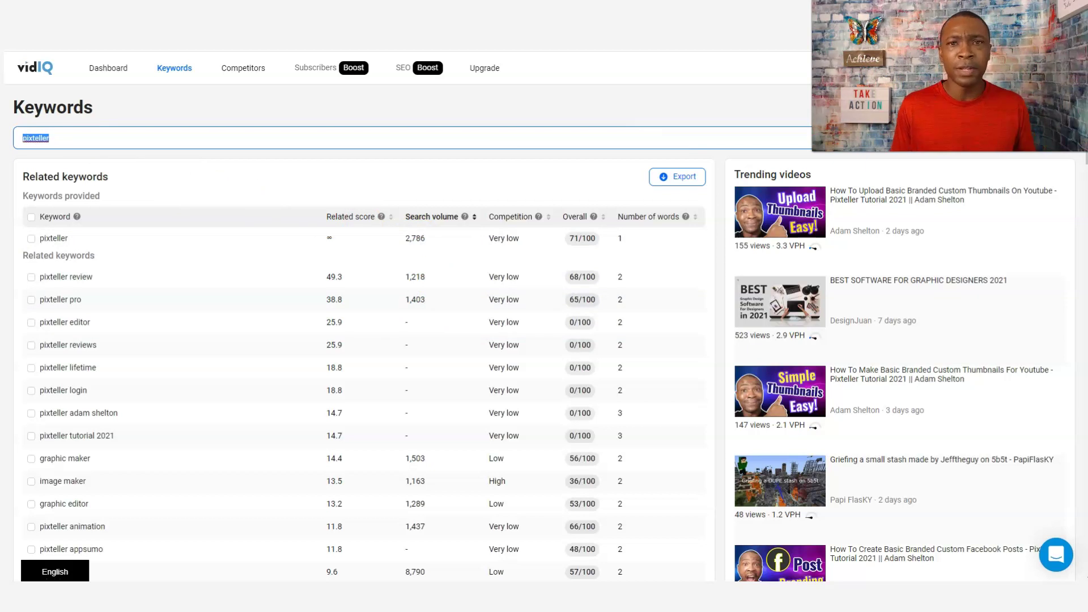
type("fa")
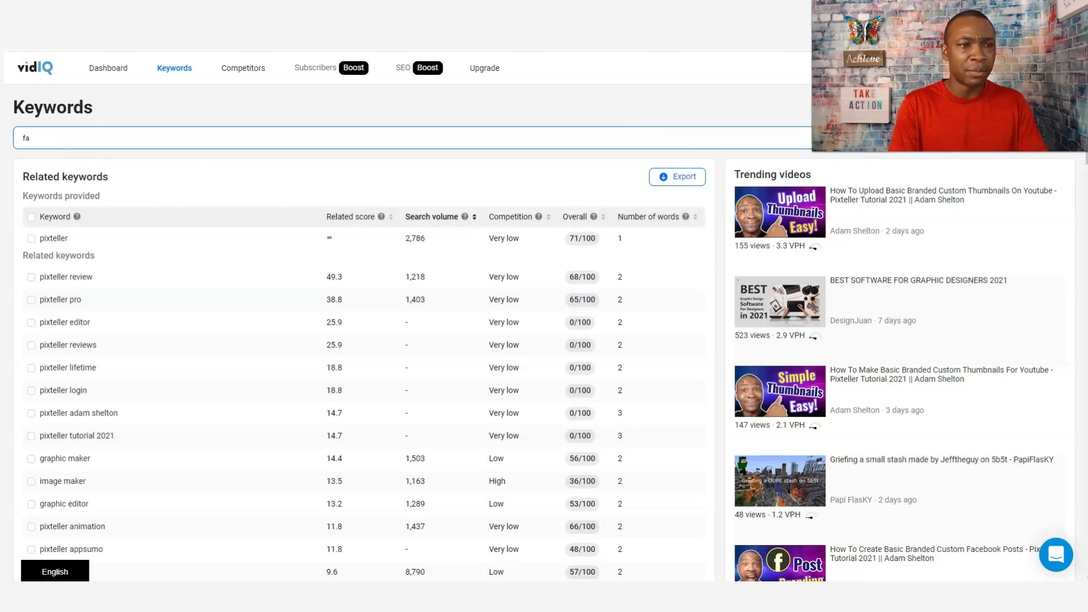
type("cebook ")
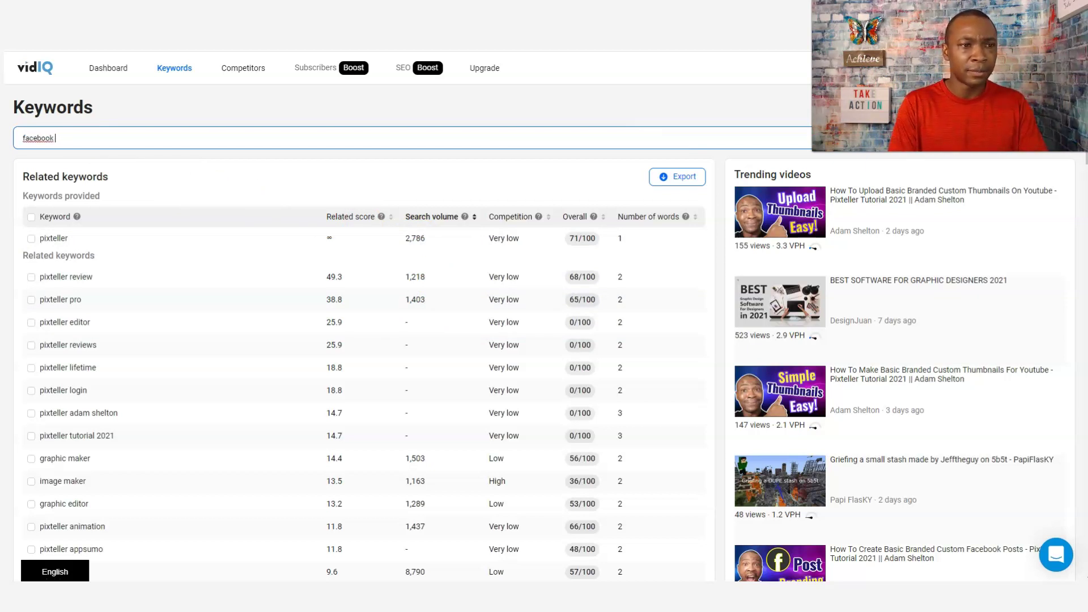
type("enagement")
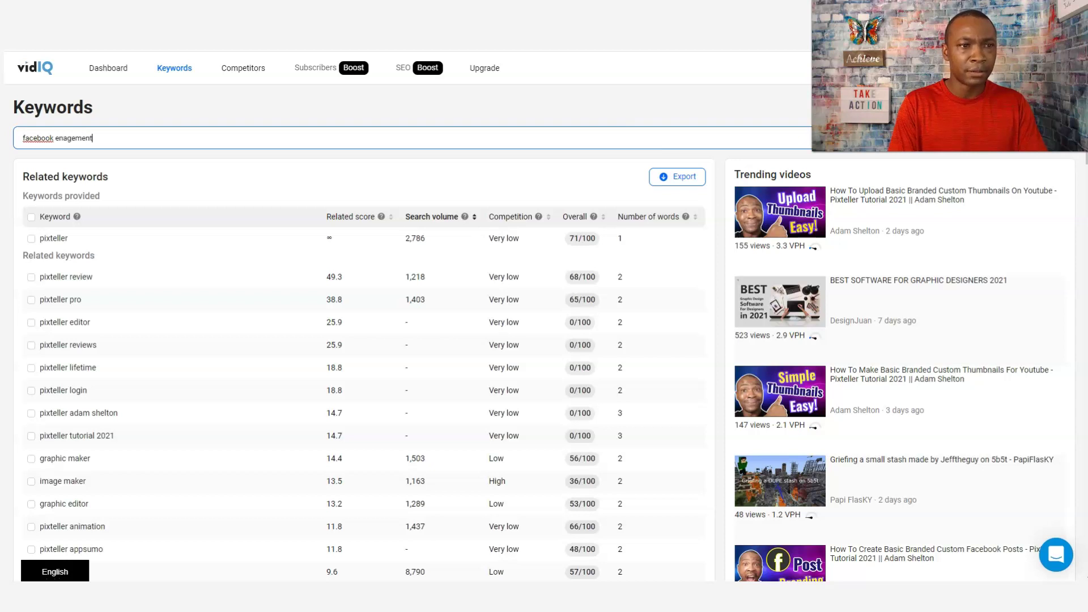
key("Return")
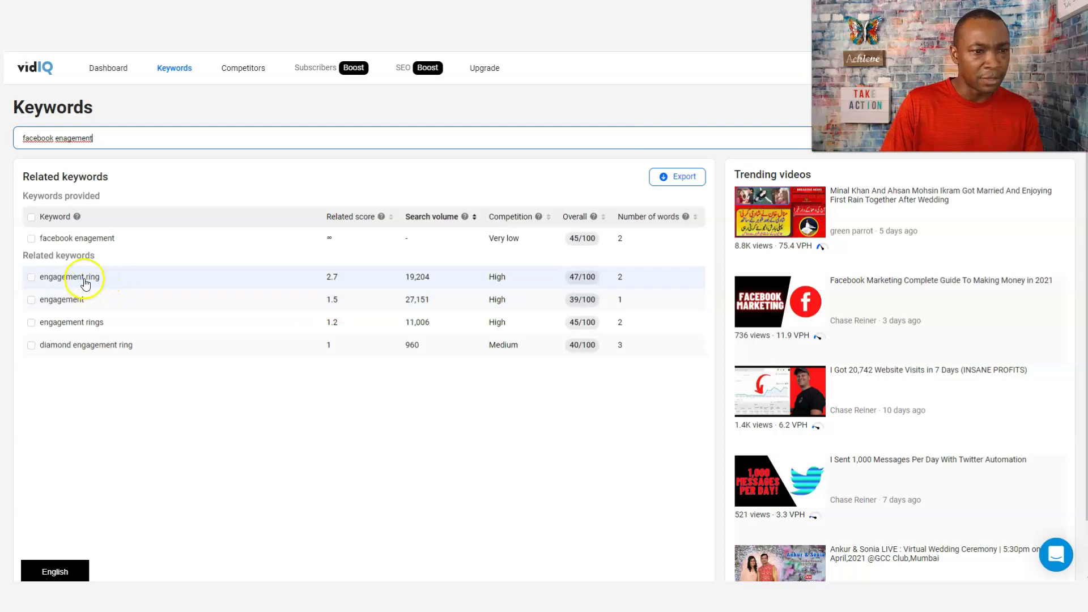
- Change the keyword query to "facebook marketing" and open the related keyword "facebook ads" from its results
left_click(110, 139)
key("BackSpace")
key("BackSpace")
key("BackSpace")
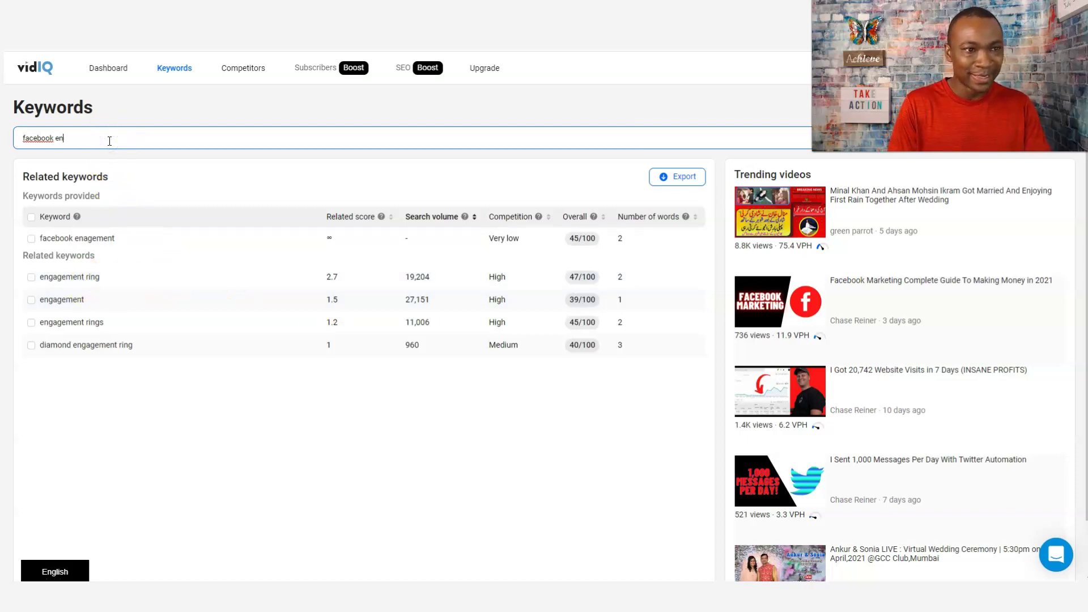
type("marekt")
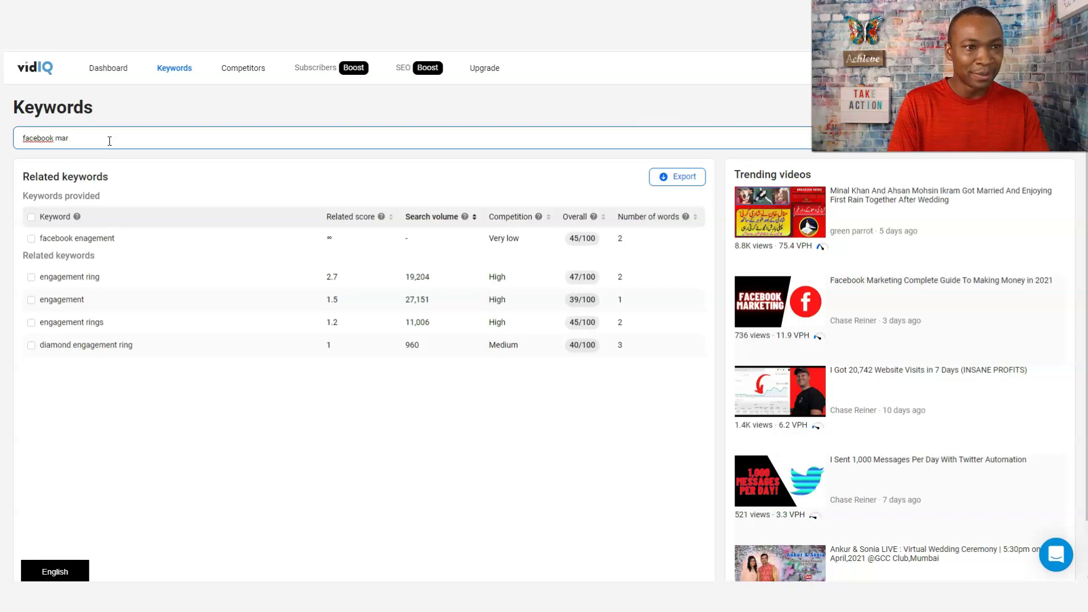
type("g")
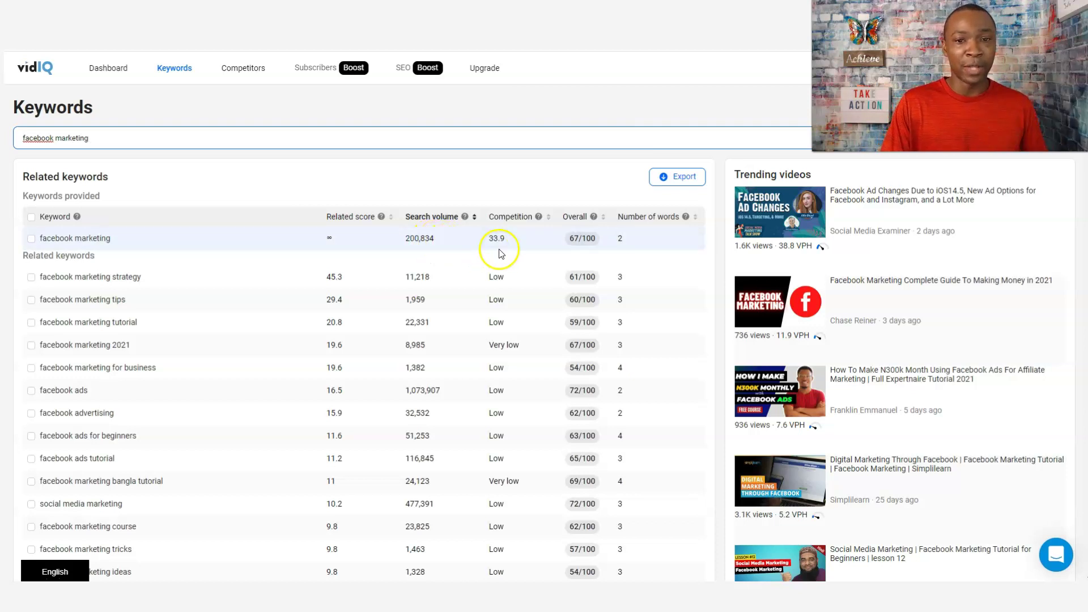
mouse_move(593, 217)
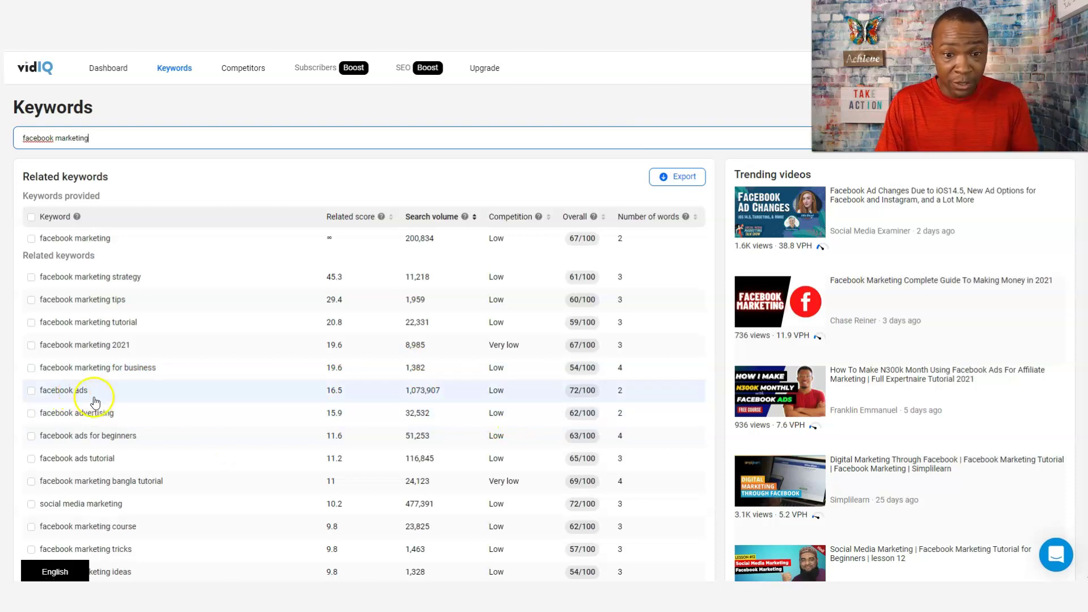
left_click(128, 395)
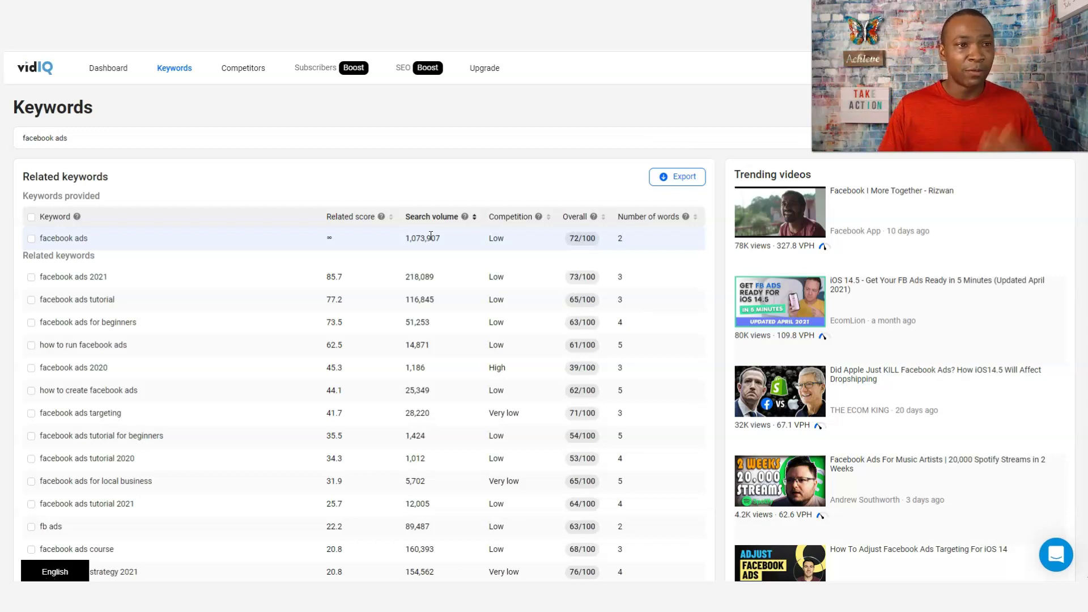
- Search the keyword data for "thumbnail" and examine the competition of related keywords such as "how to make thumbnails" and "how to make a youtube thumbnail"
triple_click(57, 139)
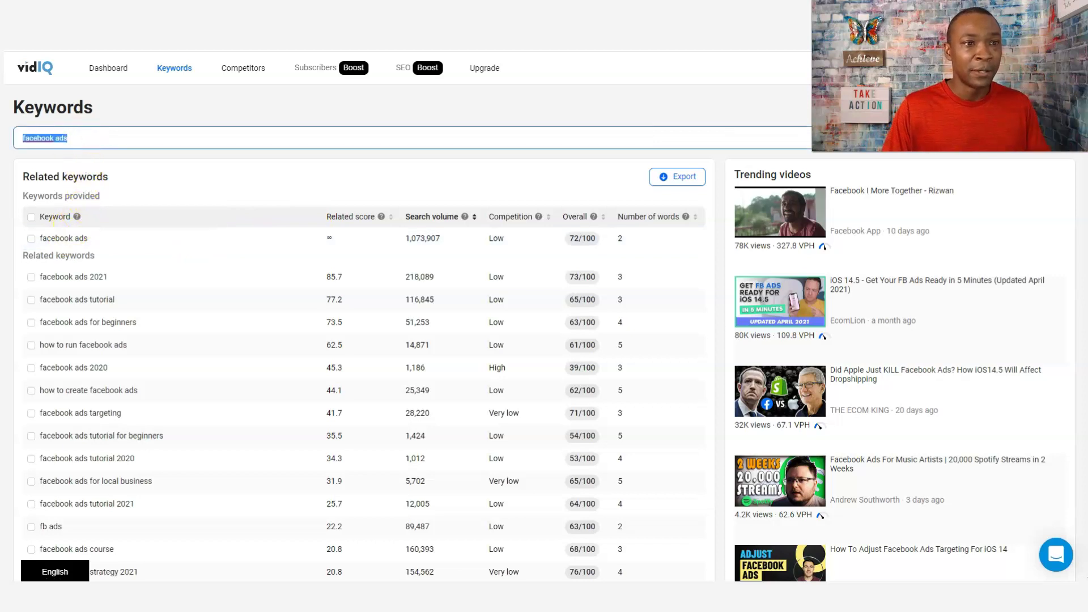
type("t")
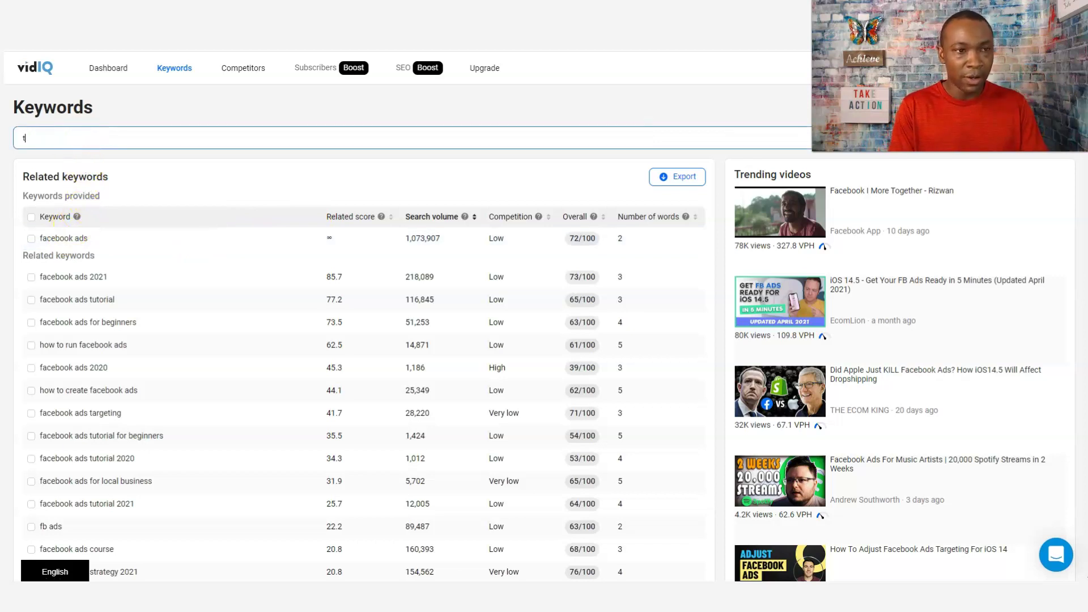
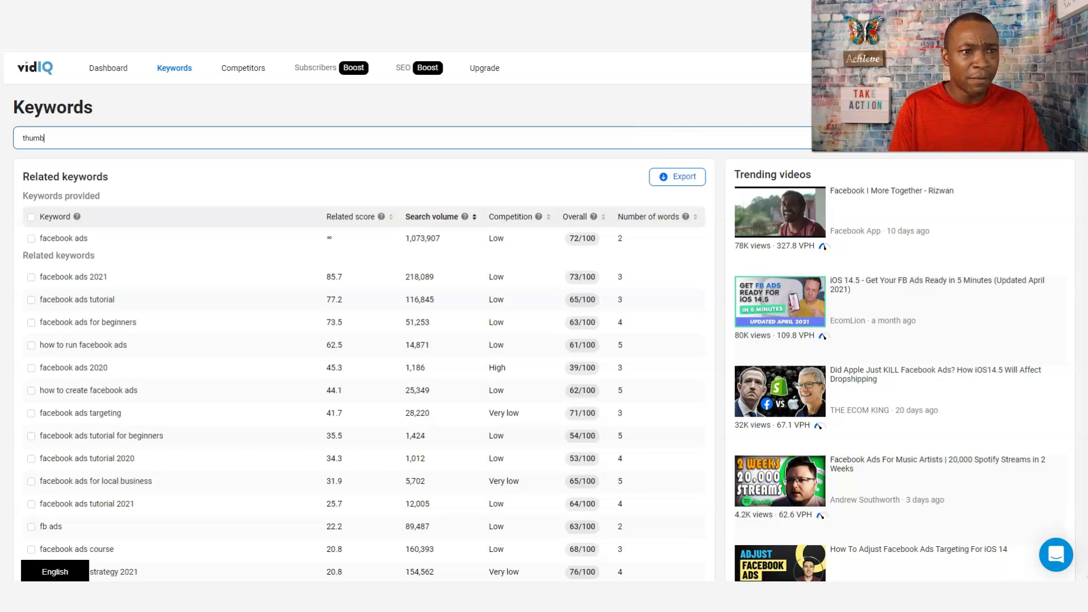
key("Return")
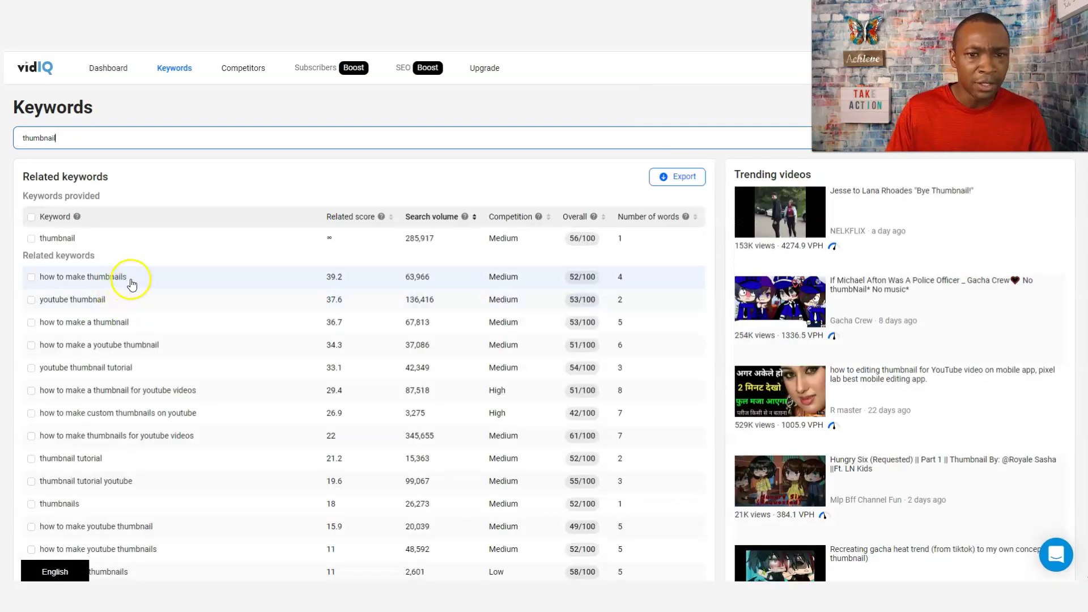
mouse_move(515, 283)
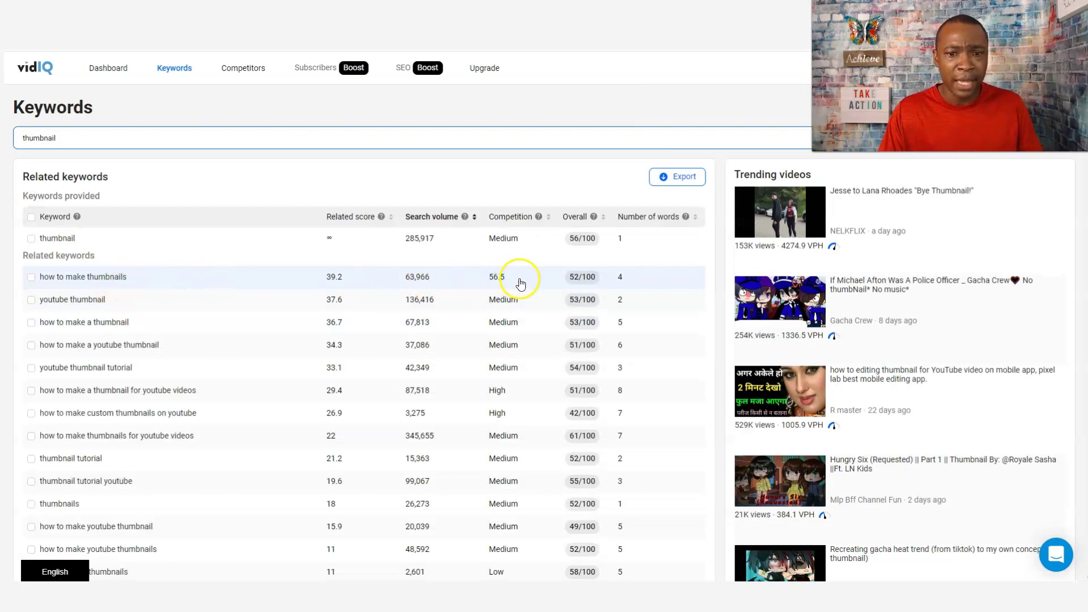
scroll(518, 411, "down", 2)
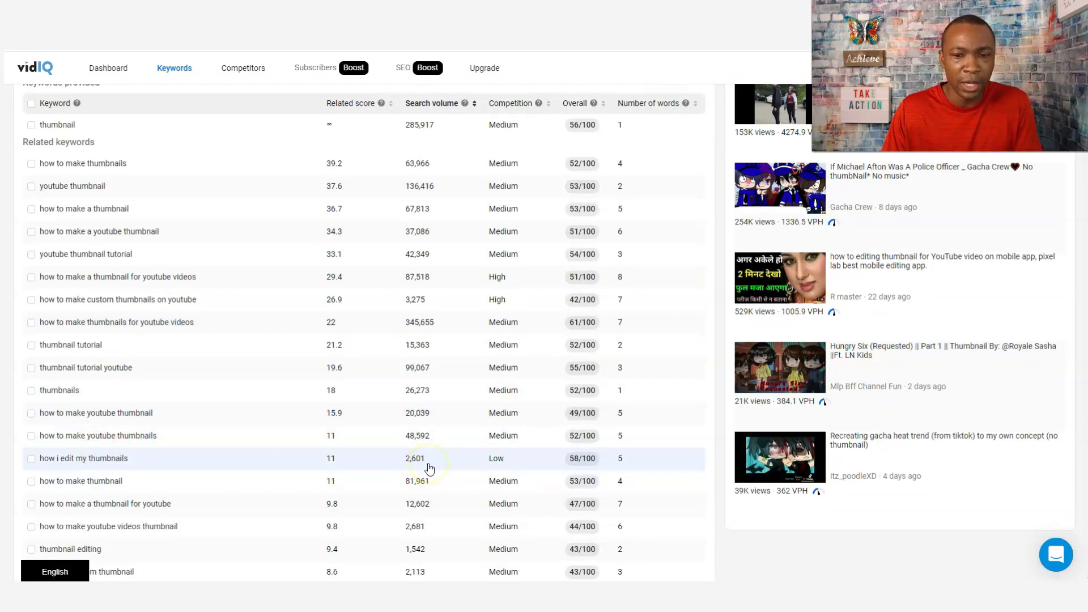
scroll(461, 413, "up", 2)
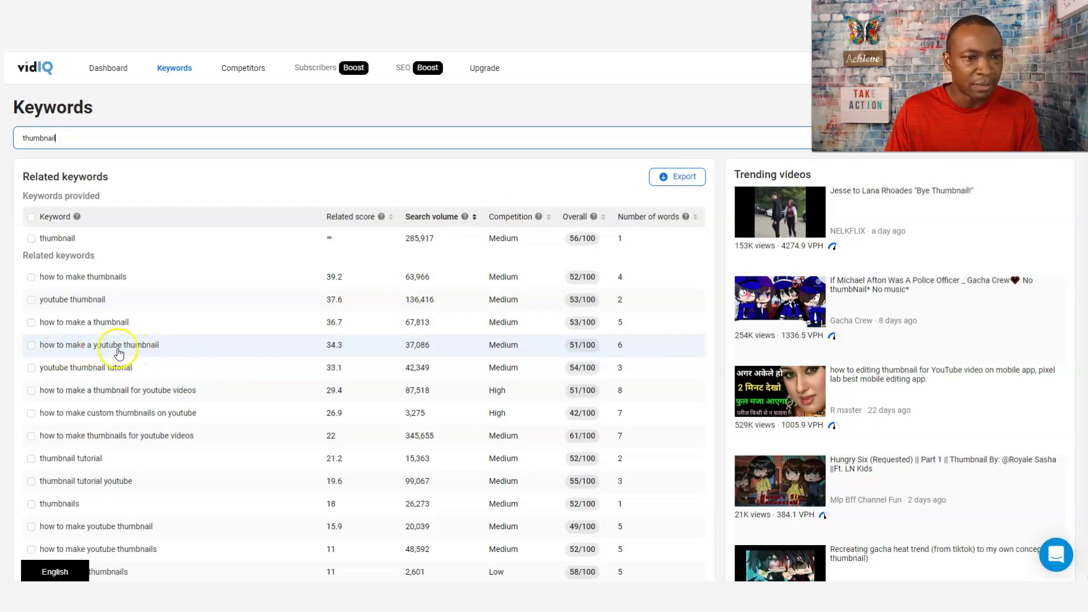
mouse_move(514, 353)
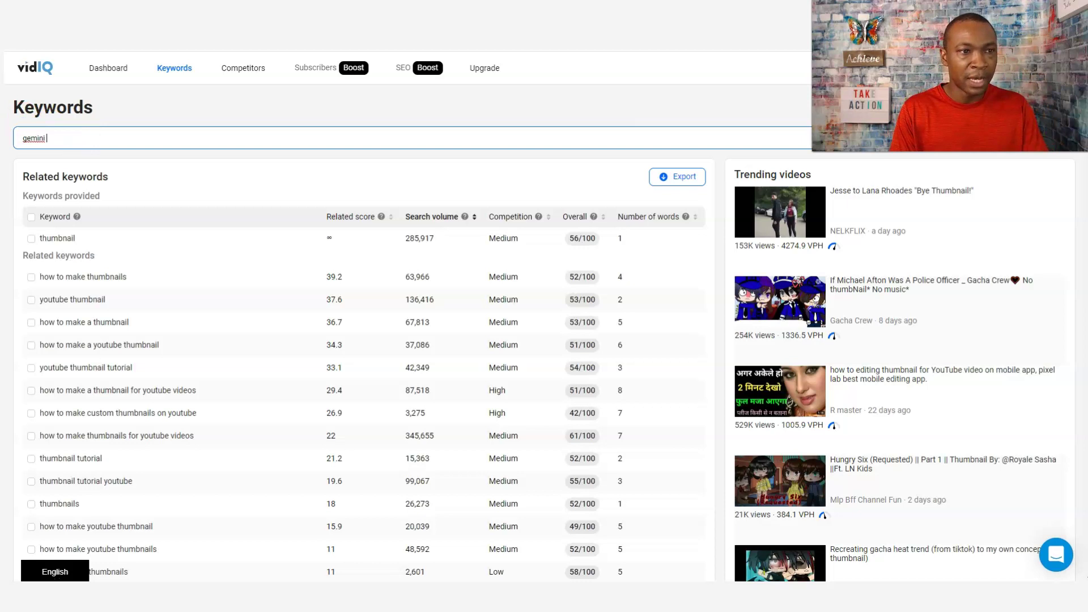
- Search the keyword data for "gemini", and refine the query to "gemini crypto" to review its related keywords
key("Return")
left_click(195, 188)
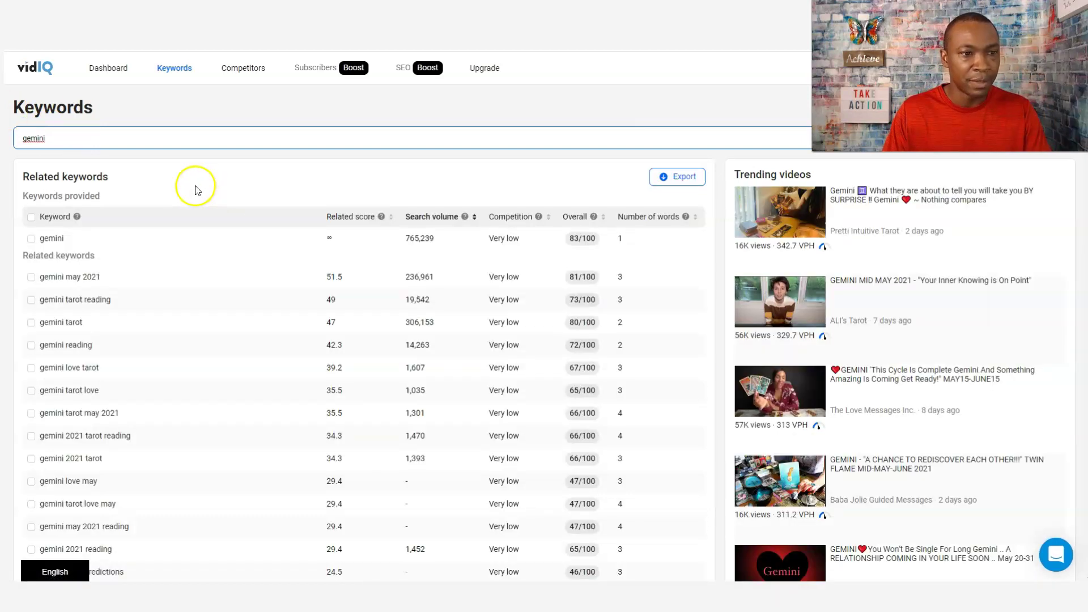
left_click(104, 138)
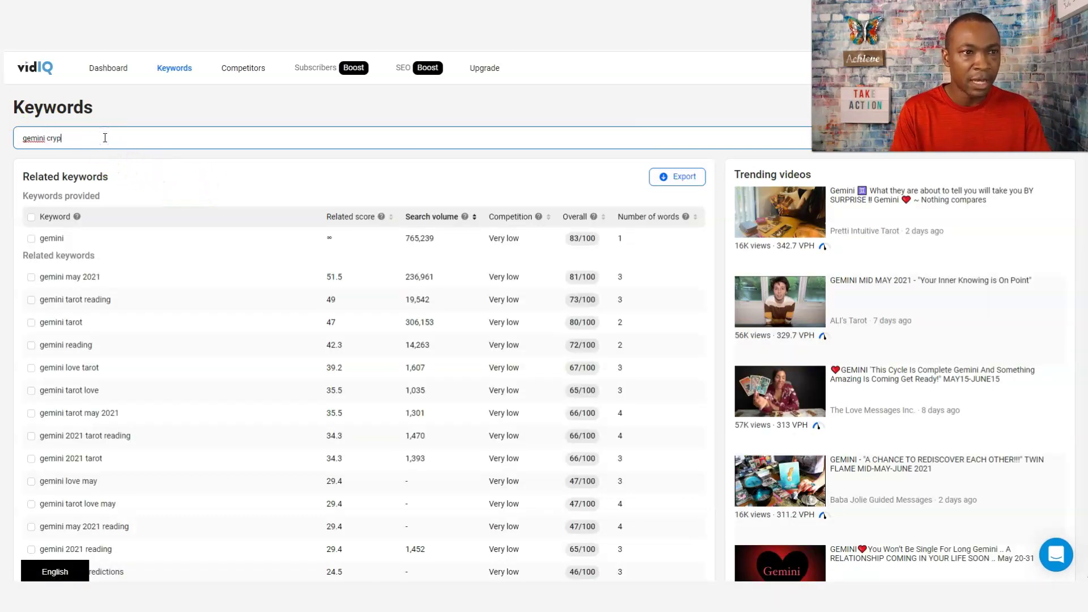
key("Return")
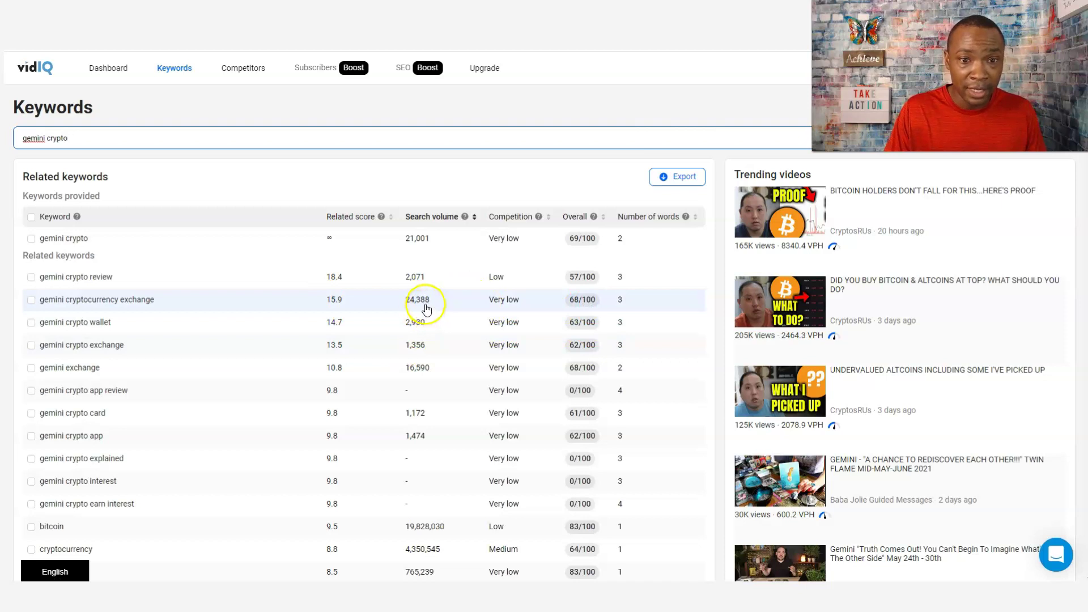
scroll(413, 351, "down", 2)
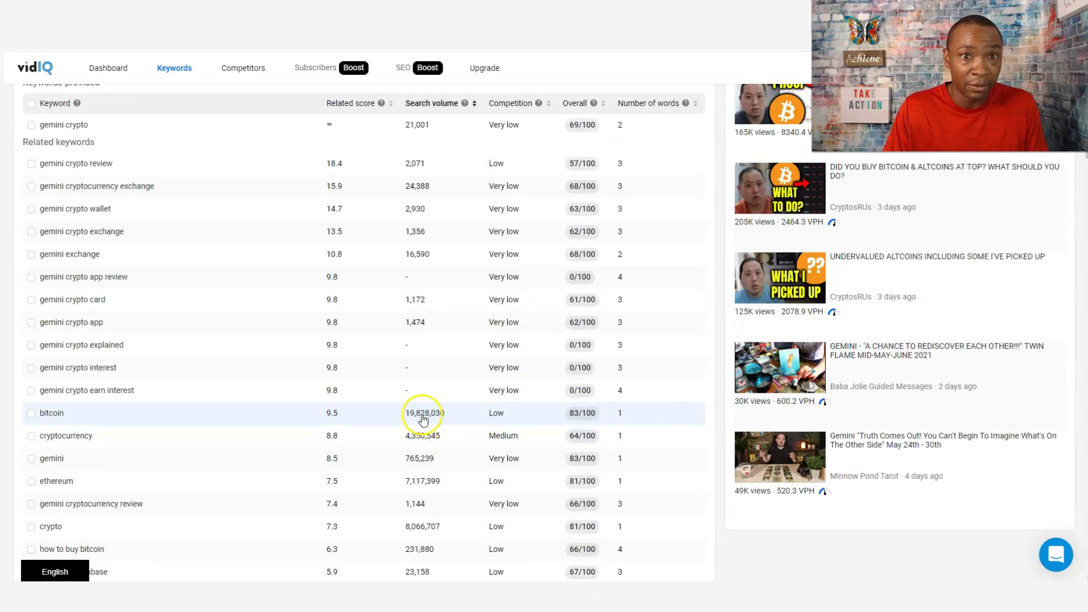
- Search the keyword data for "work from home" and examine the competition of related keywords such as "work from home jobs" and "online work from home jobs"
mouse_move(507, 420)
scroll(507, 420, "up", 2)
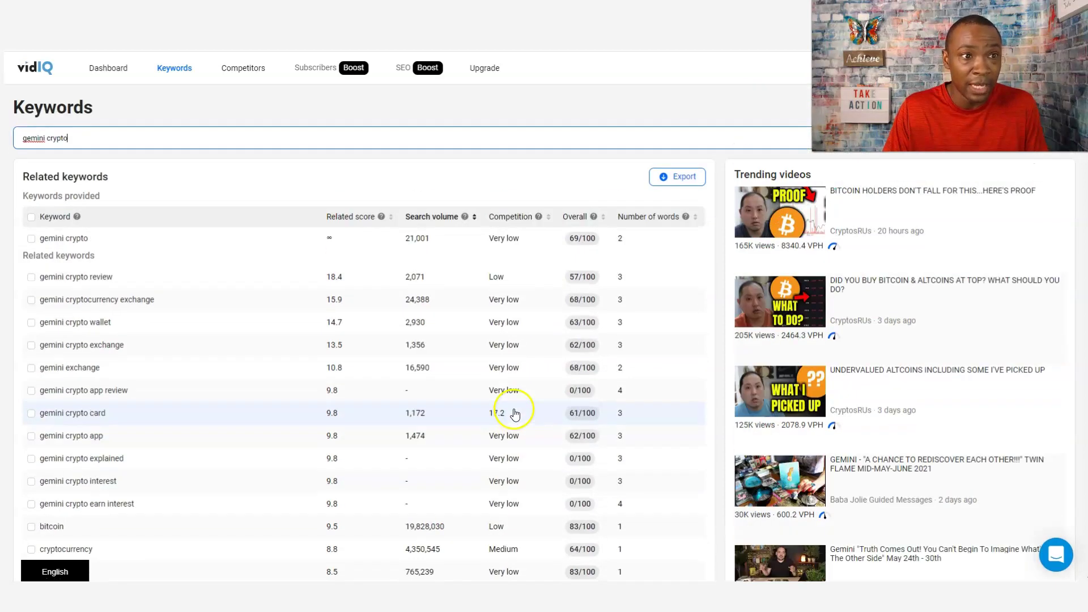
left_click(85, 139)
left_click_drag(85, 138, 14, 95)
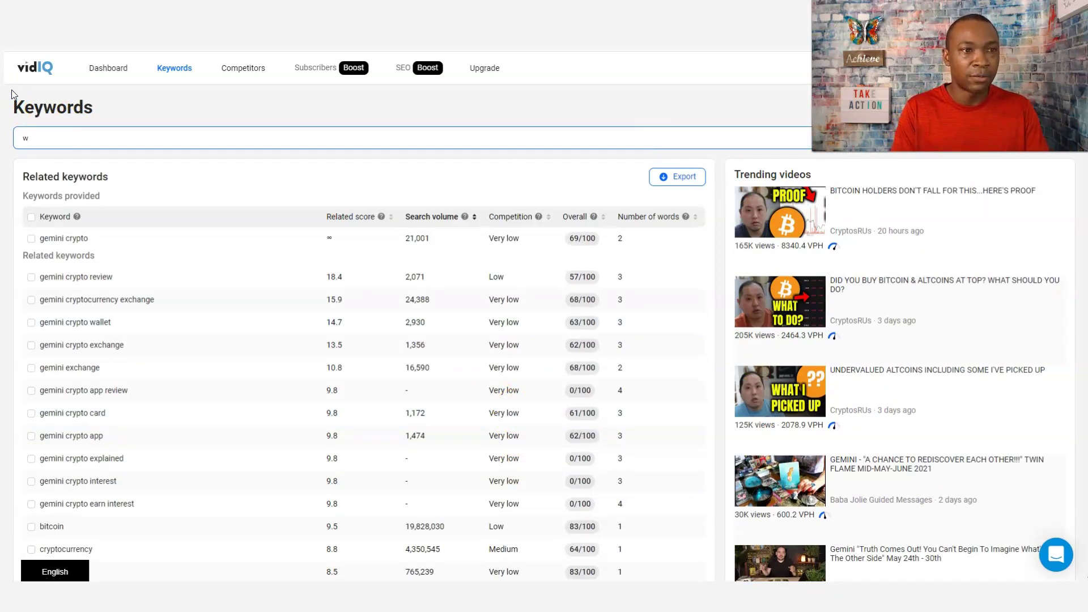
type("work from ho")
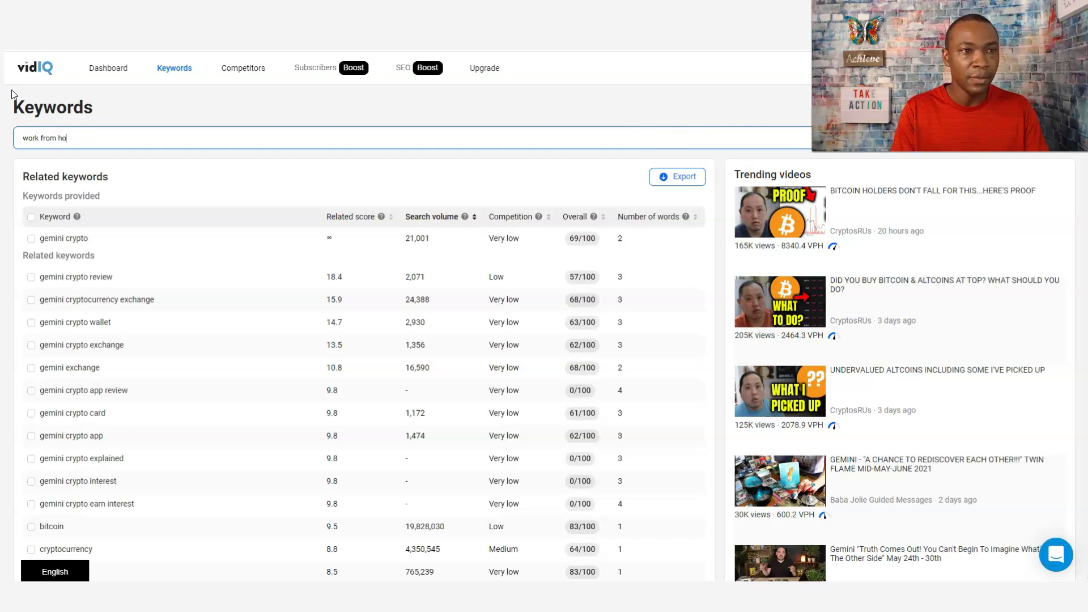
type("me")
key("Return")
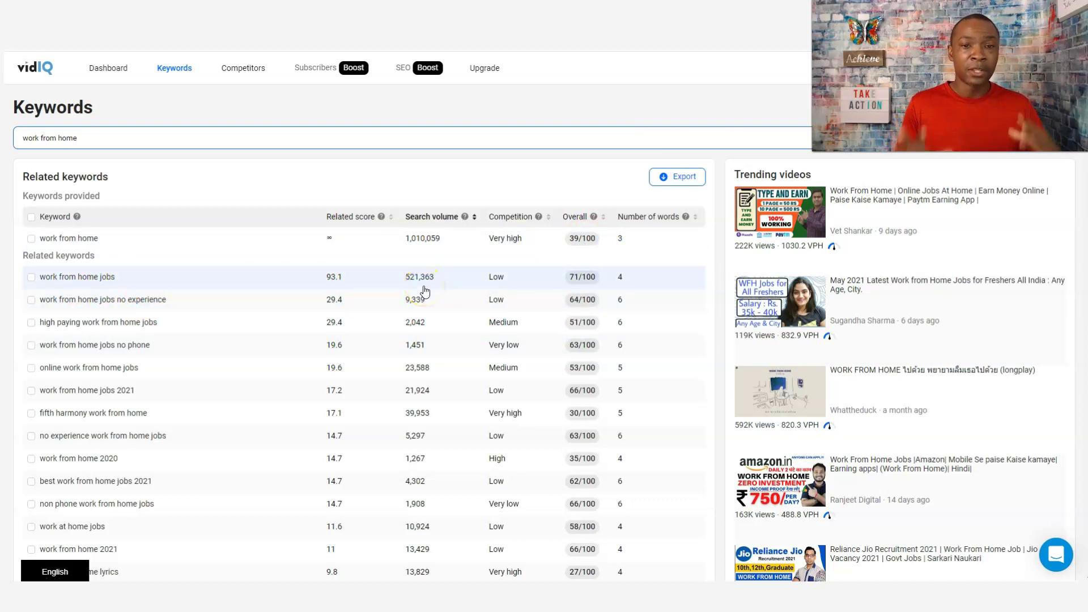
mouse_move(510, 284)
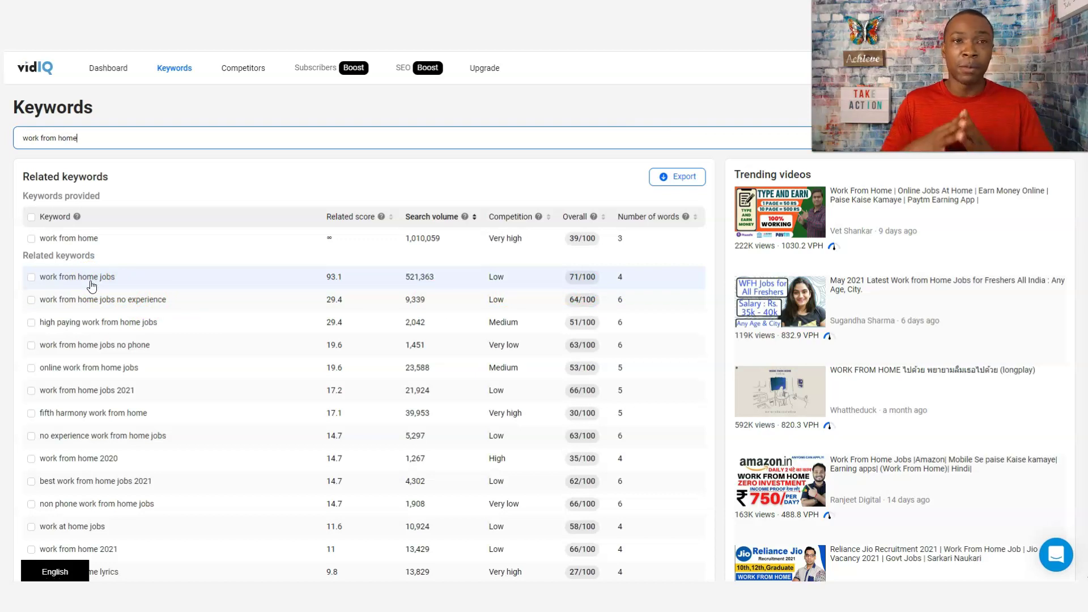
left_click(61, 328)
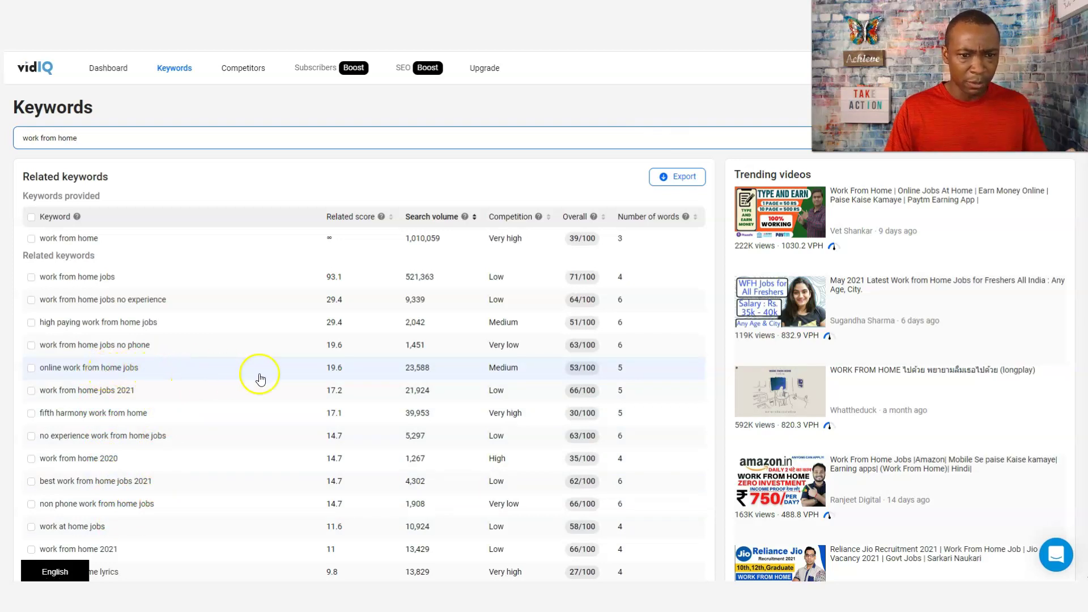
mouse_move(516, 374)
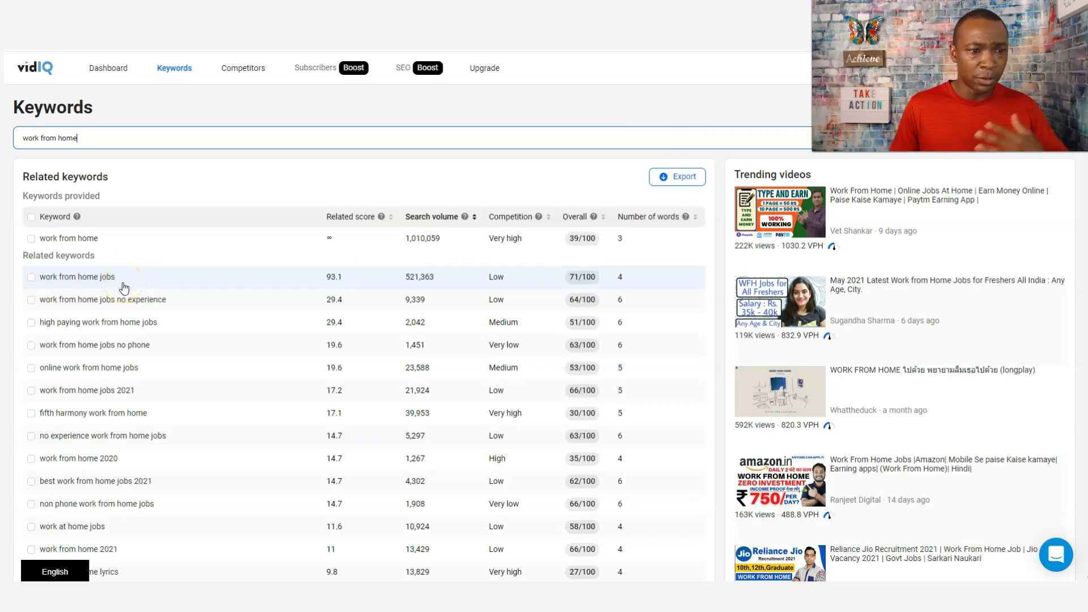
- Search the keyword data for "affiliate marketing"
triple_click(89, 138)
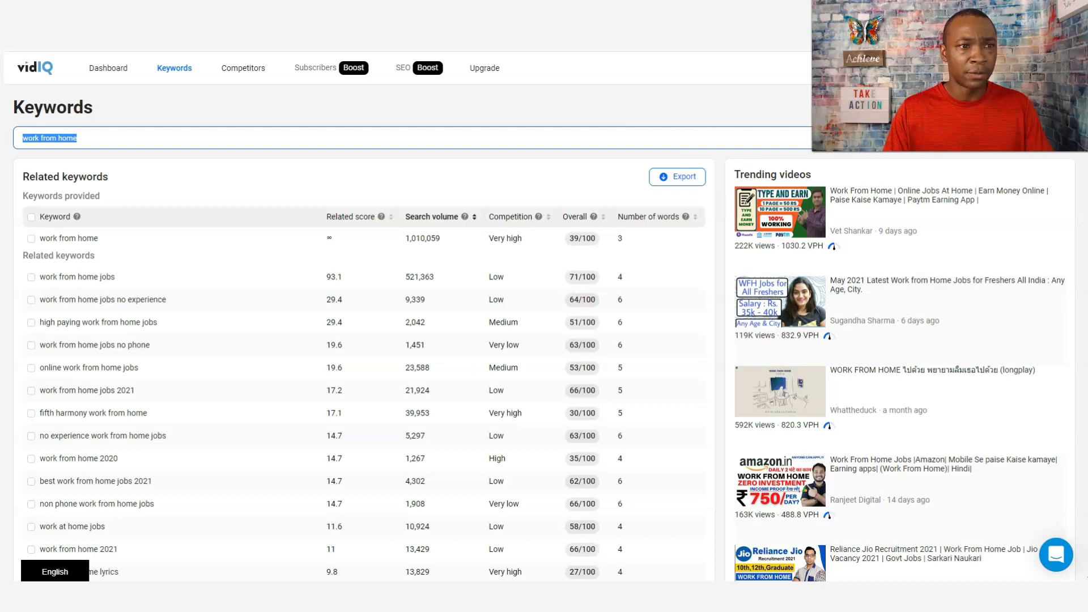
type("affiliate marketing")
key("Return")
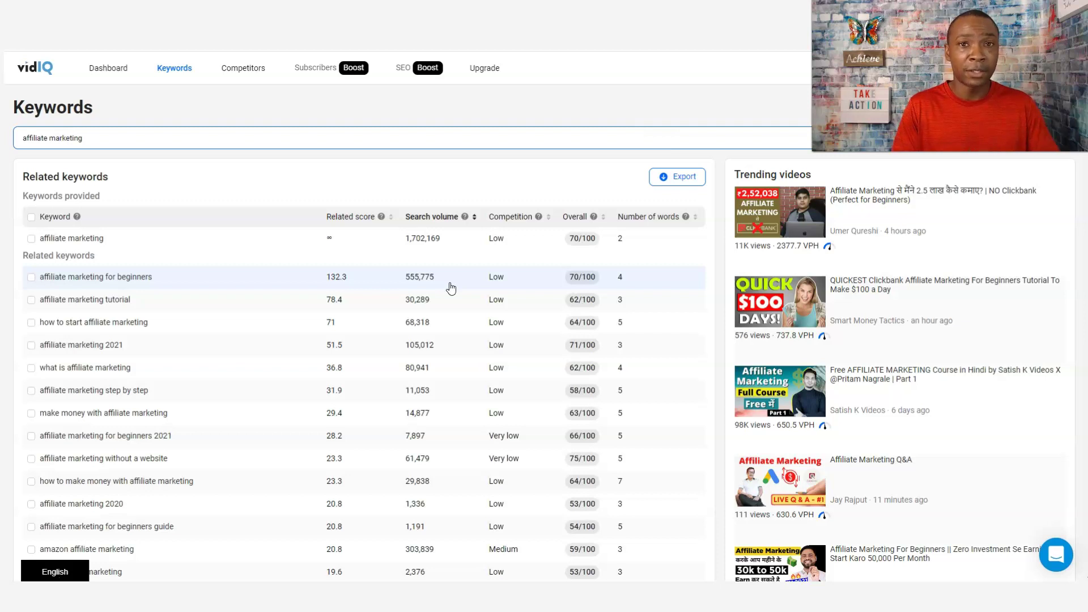
- Refine the keyword query to "free affiliate marketing" and open the related keyword "affiliate marketing for beginners" from its results
left_click(510, 239)
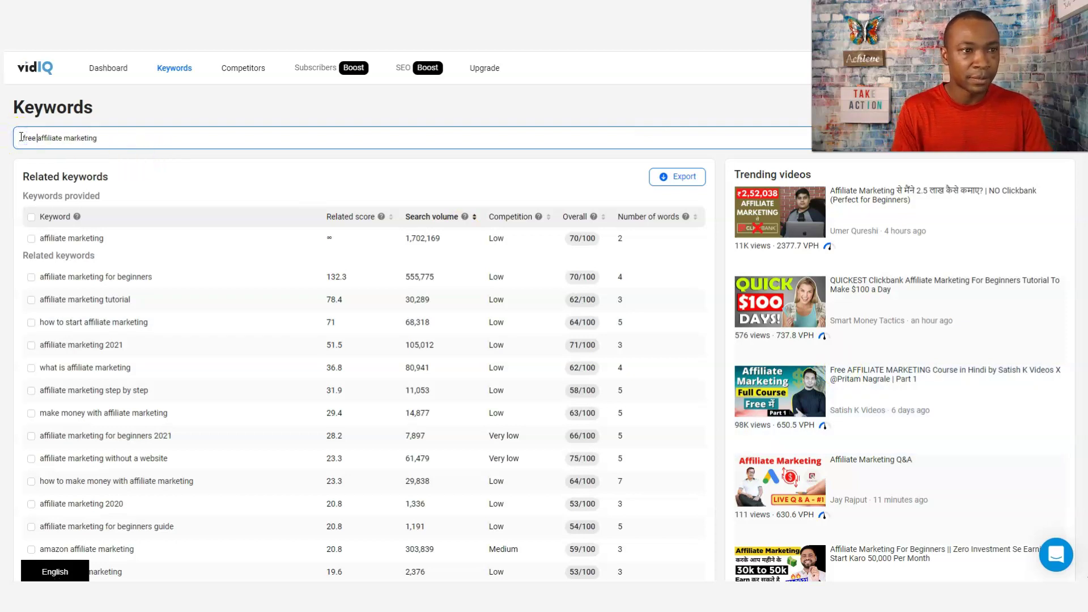
key("Return")
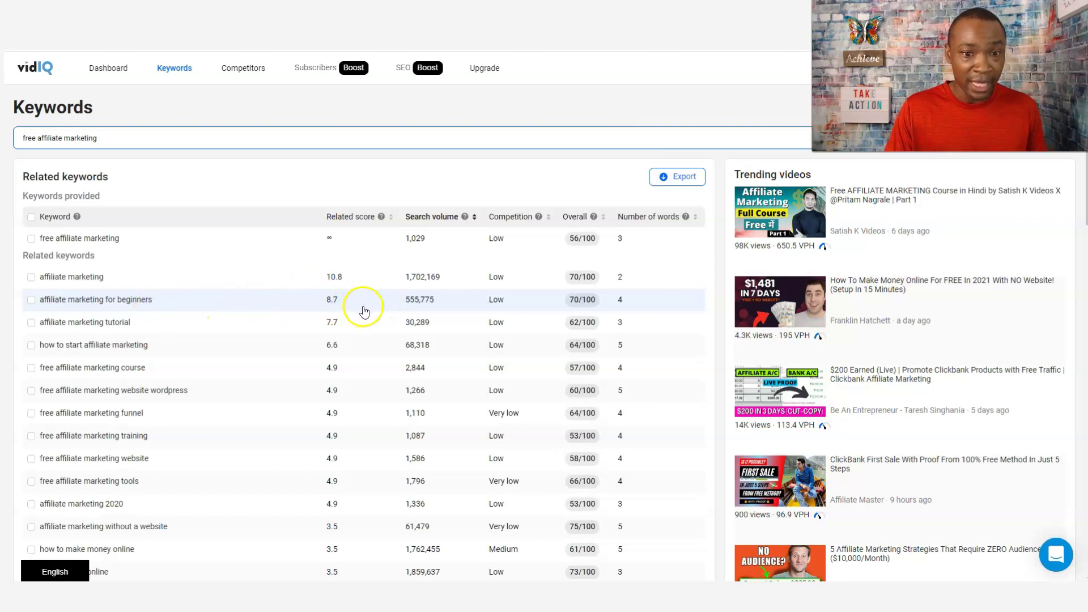
left_click(440, 299)
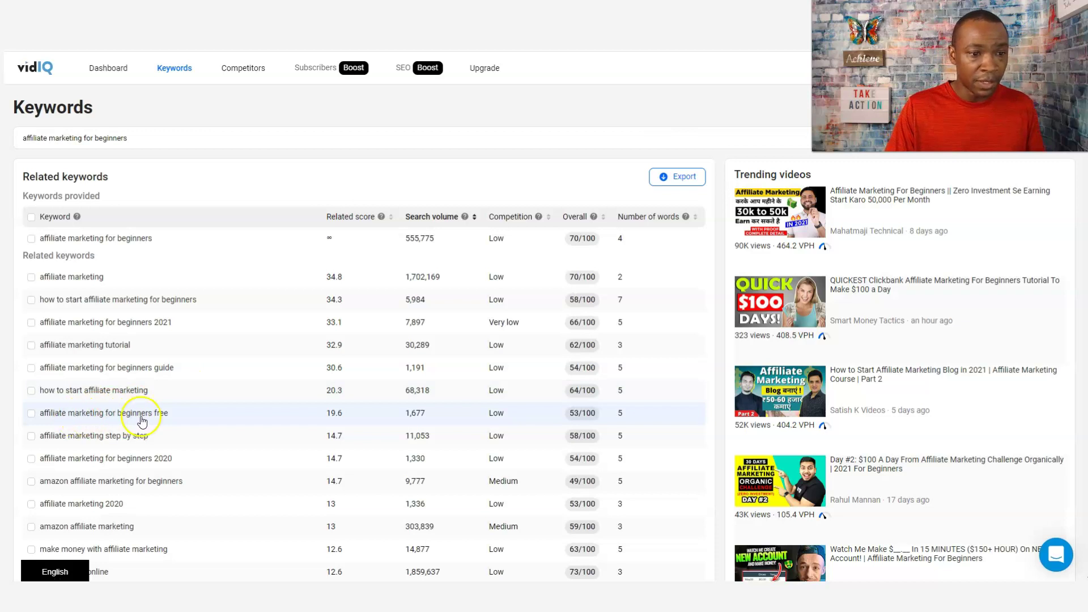
- Search the keyword data for "discover heal review", review its related keywords, and open "discover heal reviews" from them
triple_click(153, 139)
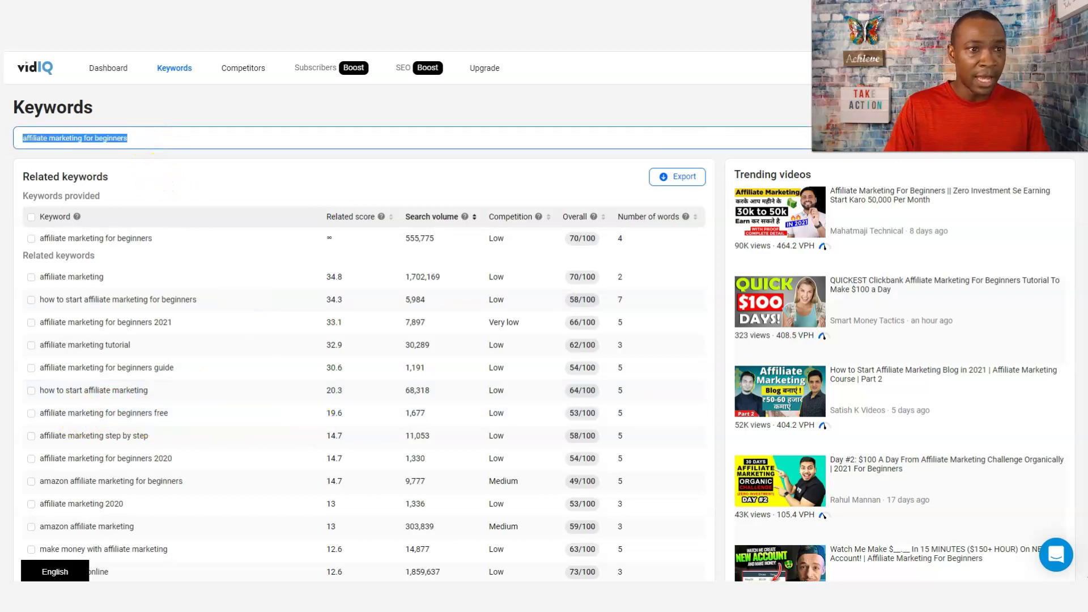
type("discover hea")
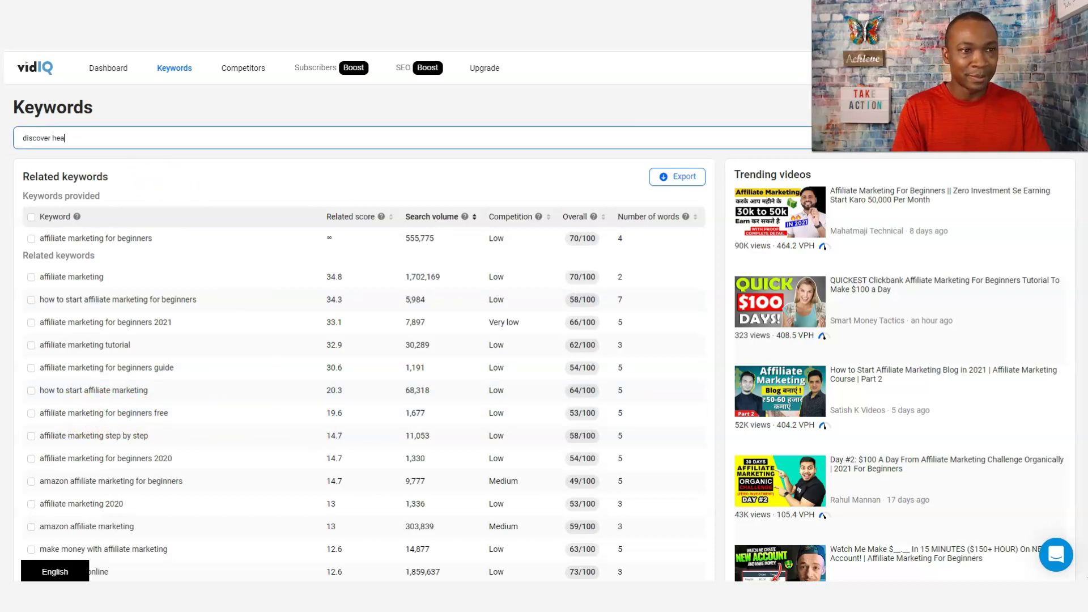
type("l review")
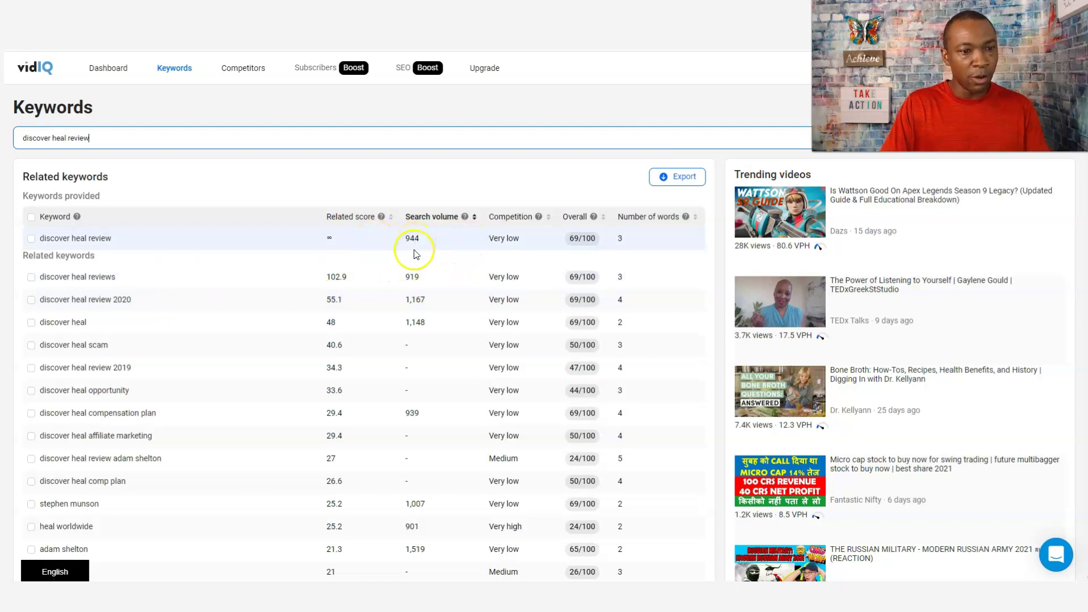
scroll(314, 447, "down", 1)
scroll(313, 446, "down", 3)
scroll(316, 414, "up", 4)
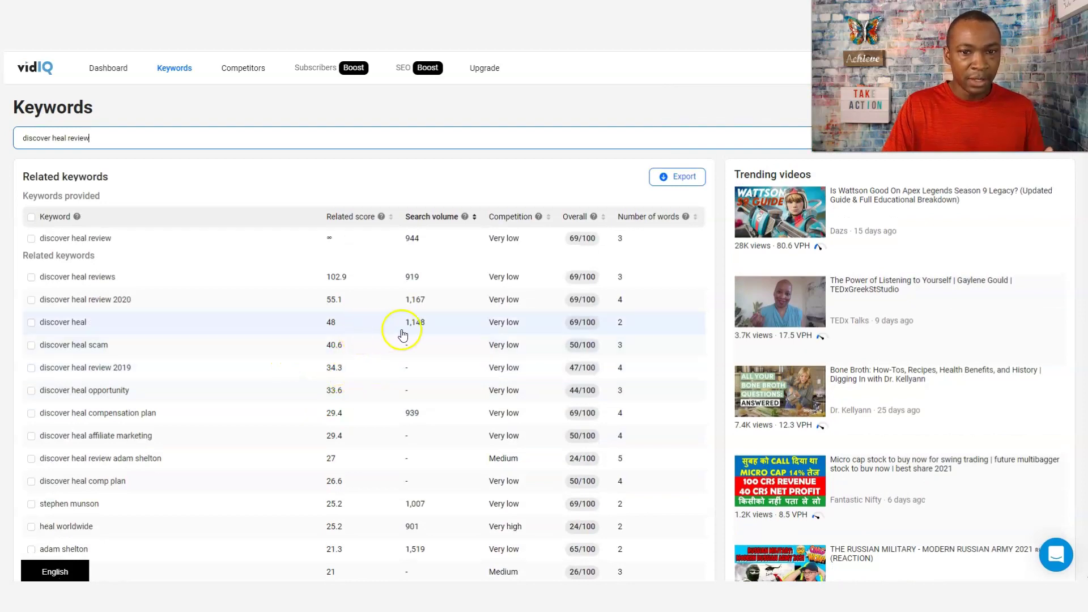
mouse_move(503, 323)
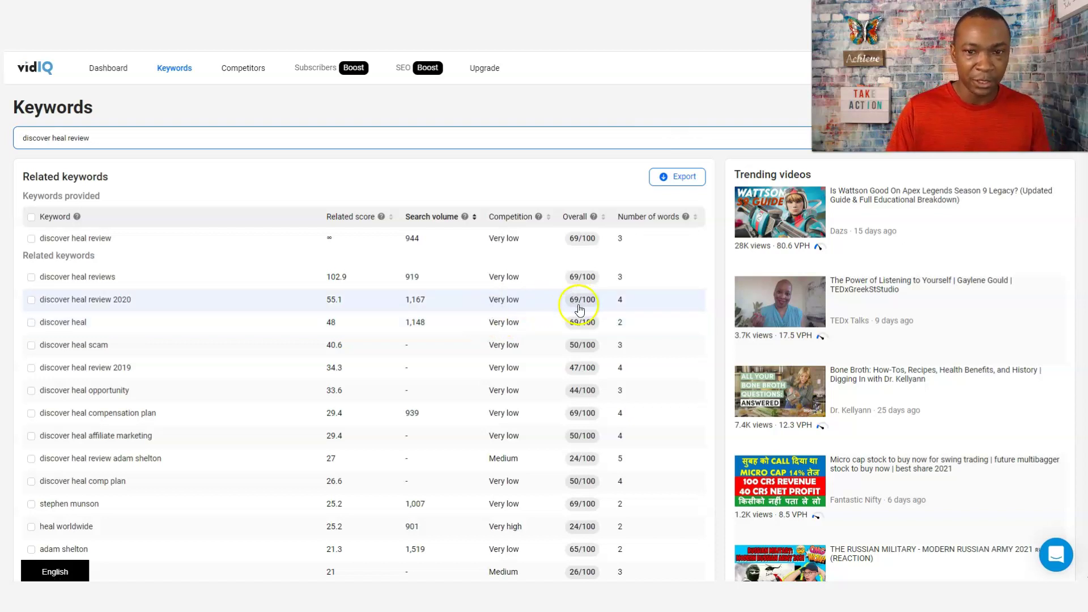
left_click(132, 286)
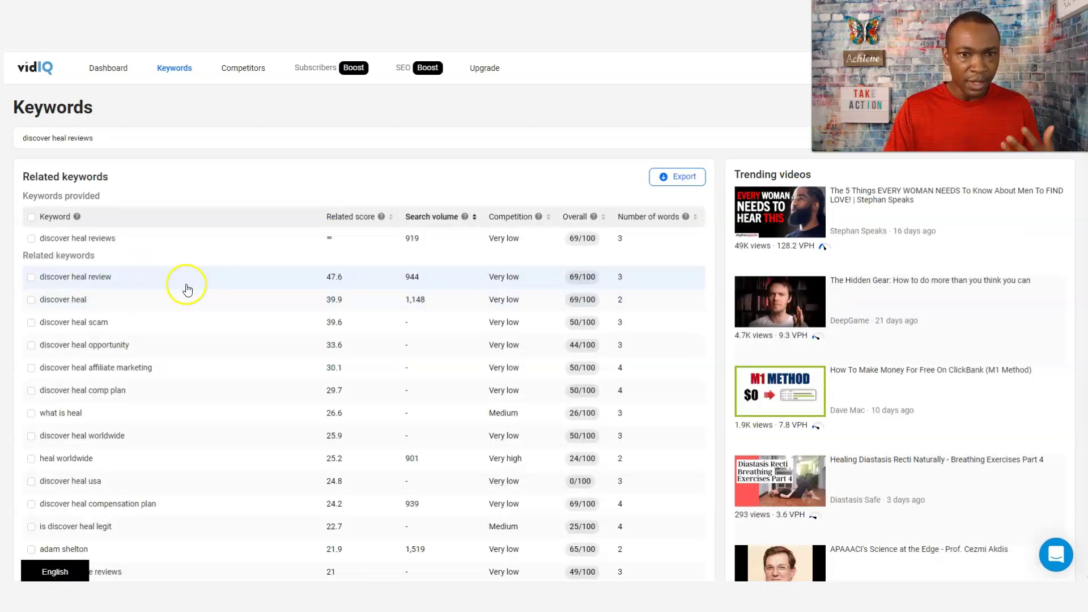
- Search the keyword data for "network marketing" and open the related keyword "network marketing training" from its results
triple_click(116, 139)
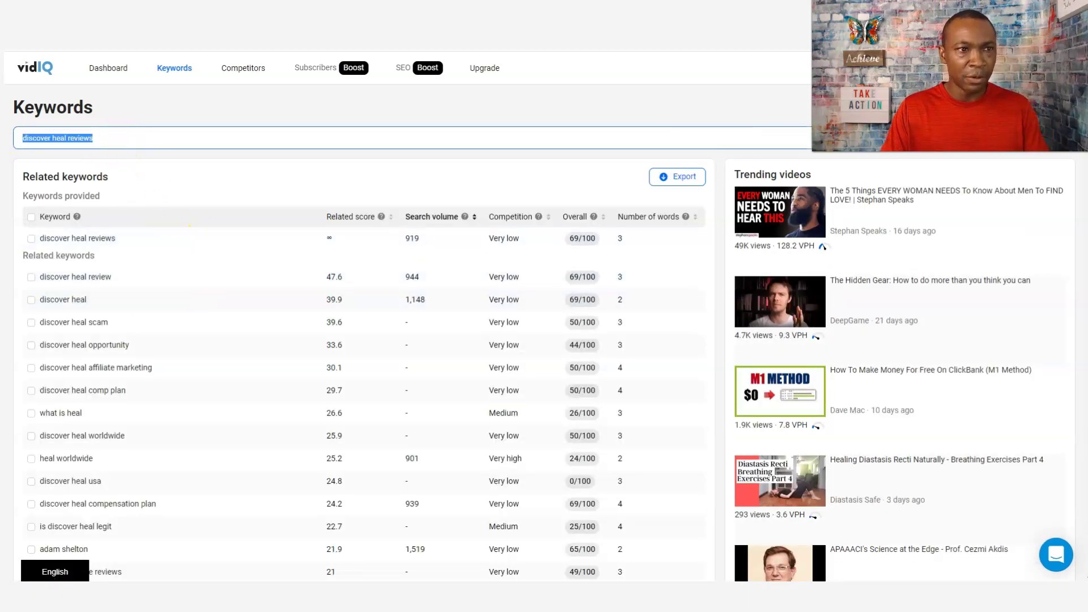
key("BackSpace")
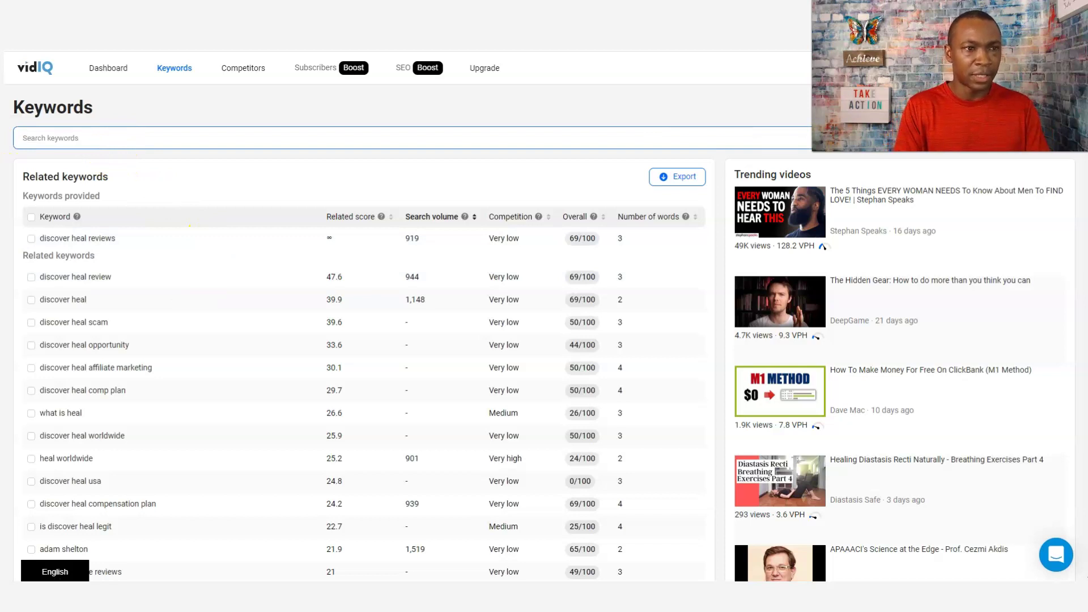
type("network mareketing")
key("Return")
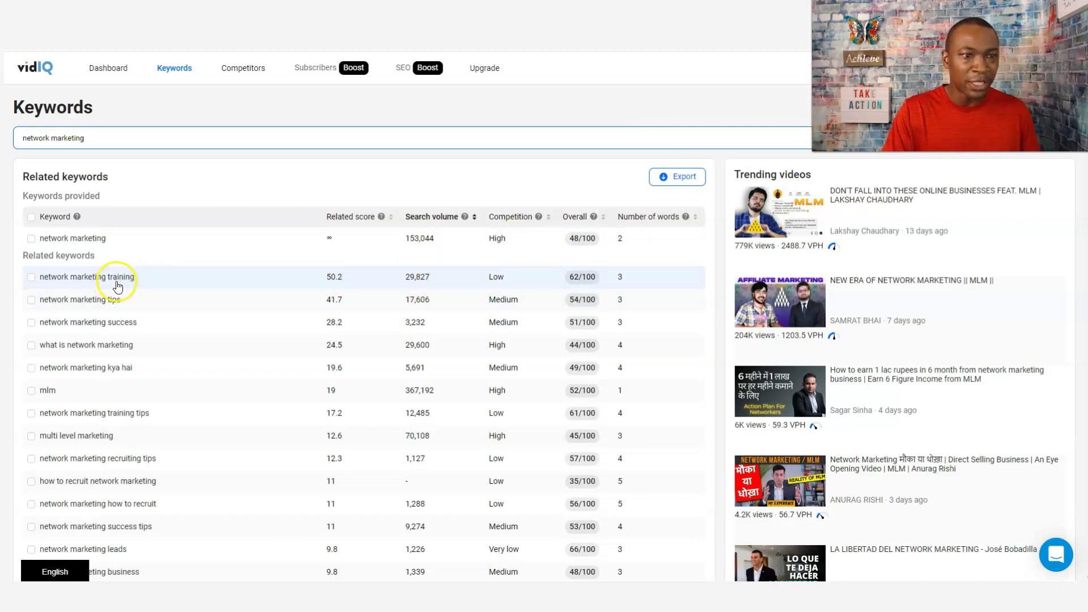
left_click(284, 287)
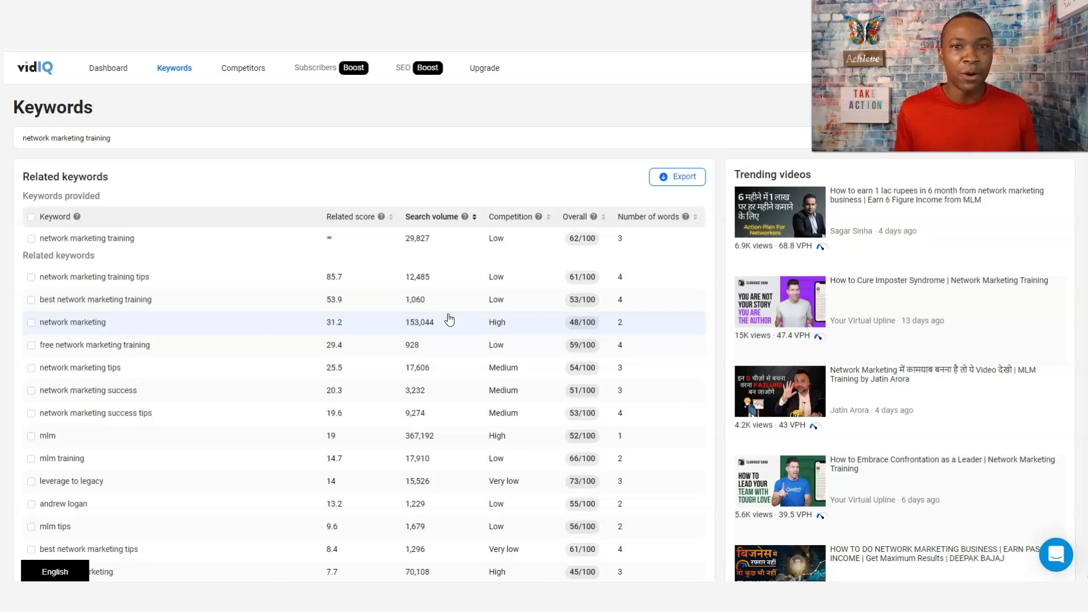
- Search the keyword data for "make money online" and examine the competition of that keyword and the related "make money online 2021"
triple_click(108, 137)
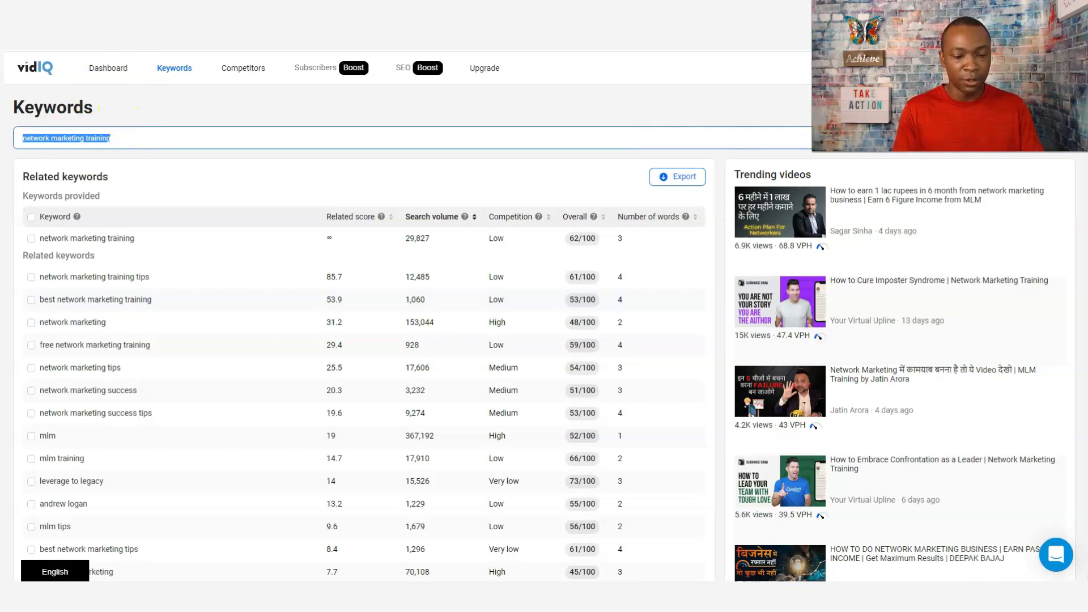
type("make money online")
key("Return")
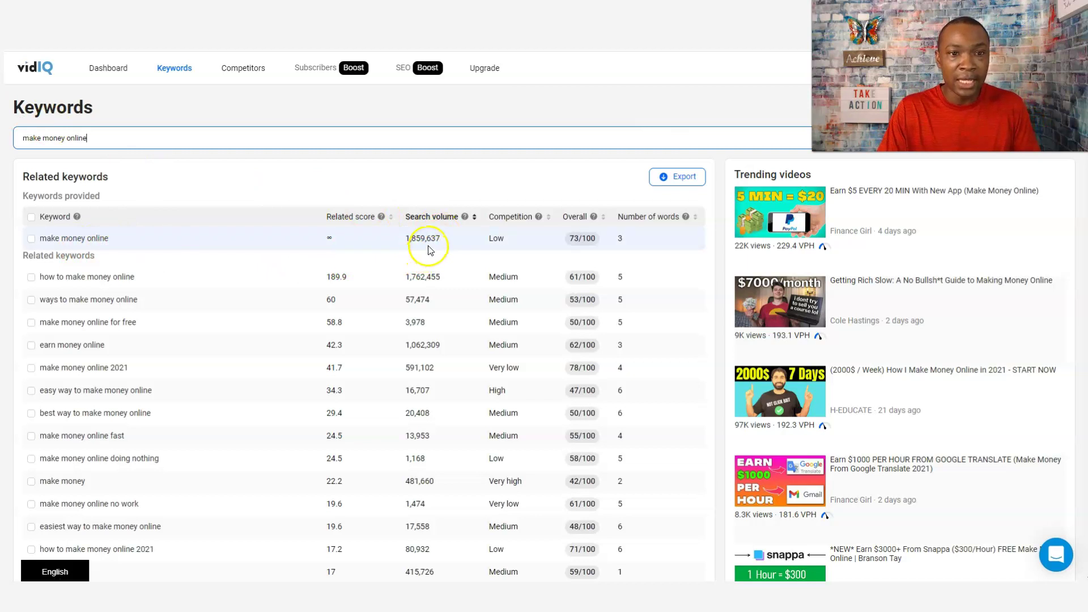
mouse_move(501, 252)
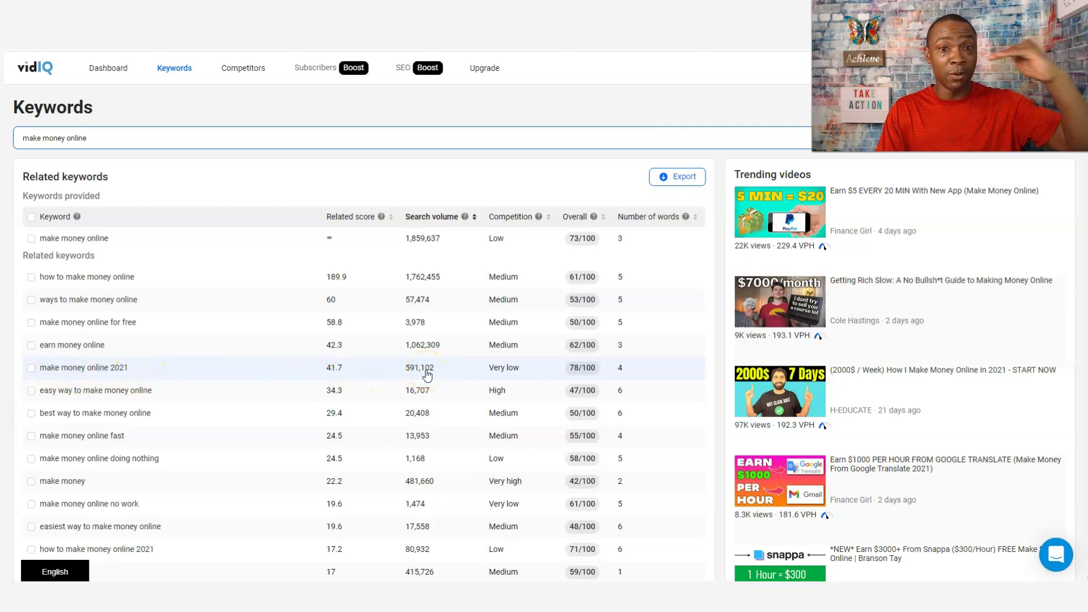
mouse_move(515, 378)
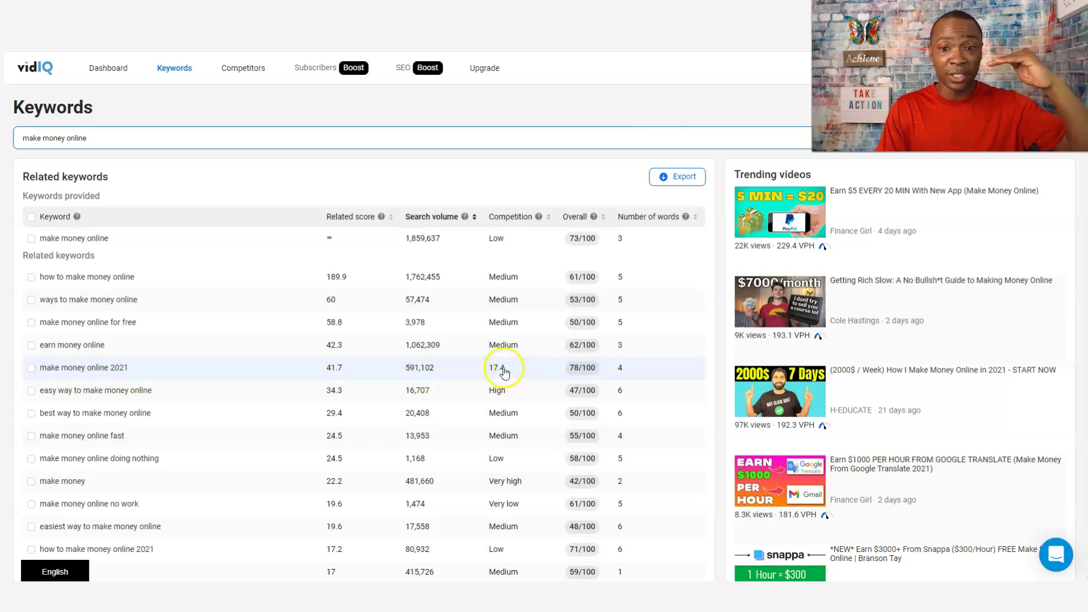